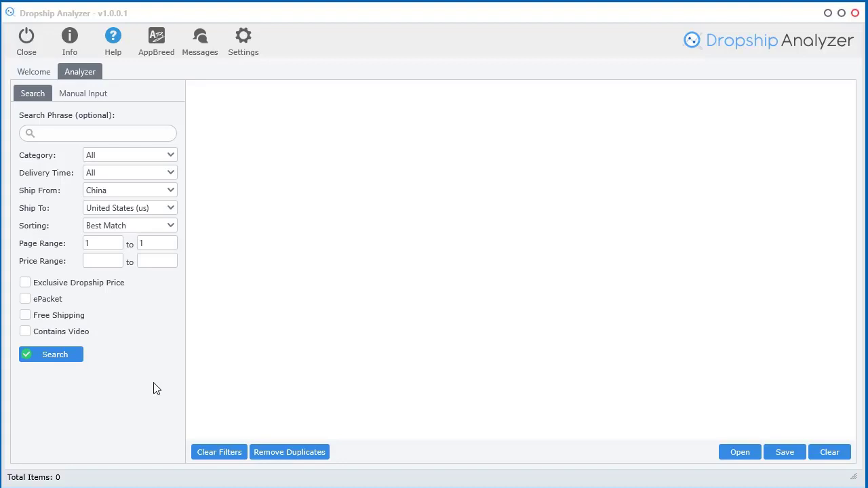
# Step: Switch to the Manual Input sub-tab and focus the empty AliExpress product links box
pyautogui.click(84, 100)
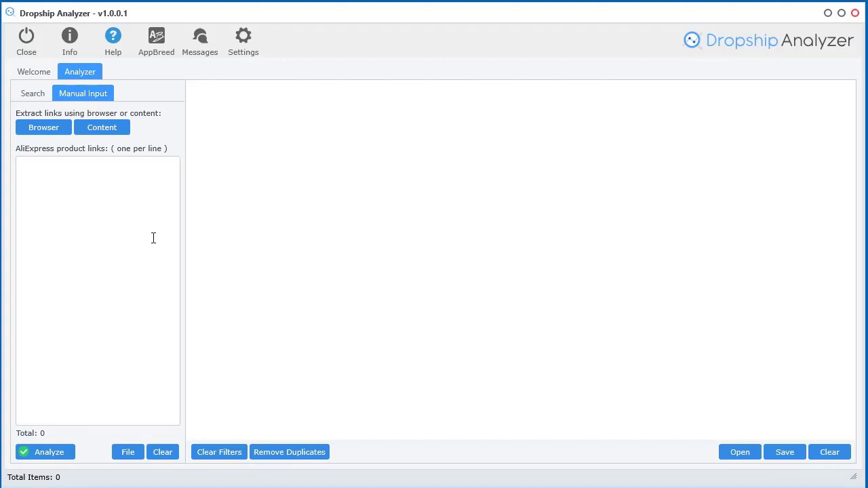
pyautogui.click(23, 182)
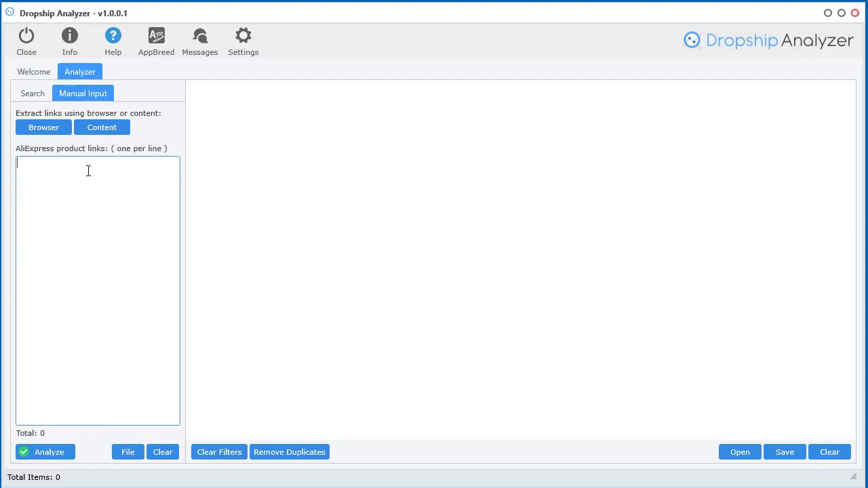
pyautogui.click(37, 97)
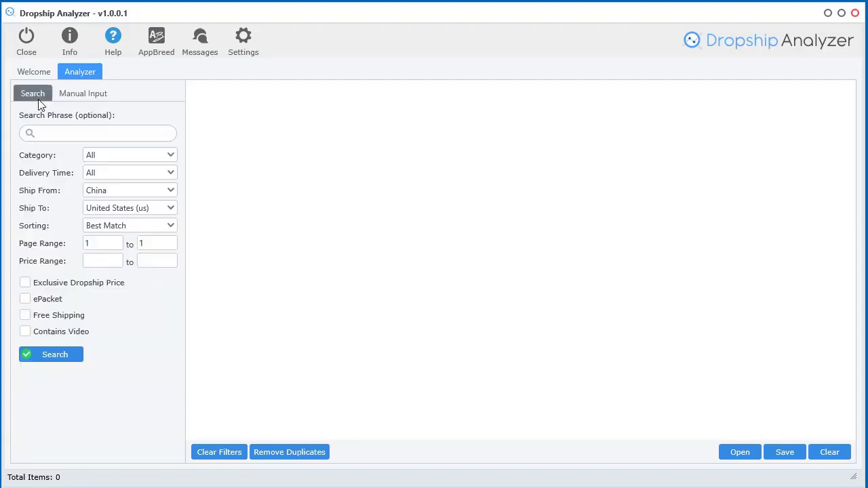
pyautogui.click(74, 95)
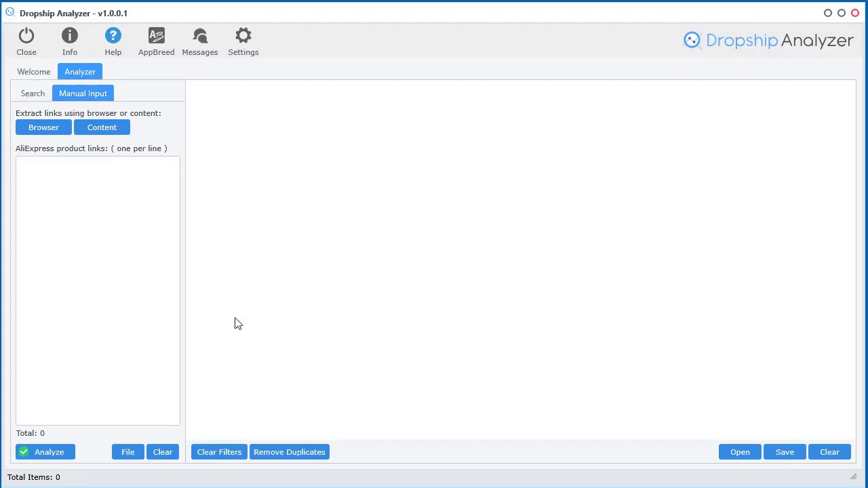
pyautogui.click(93, 291)
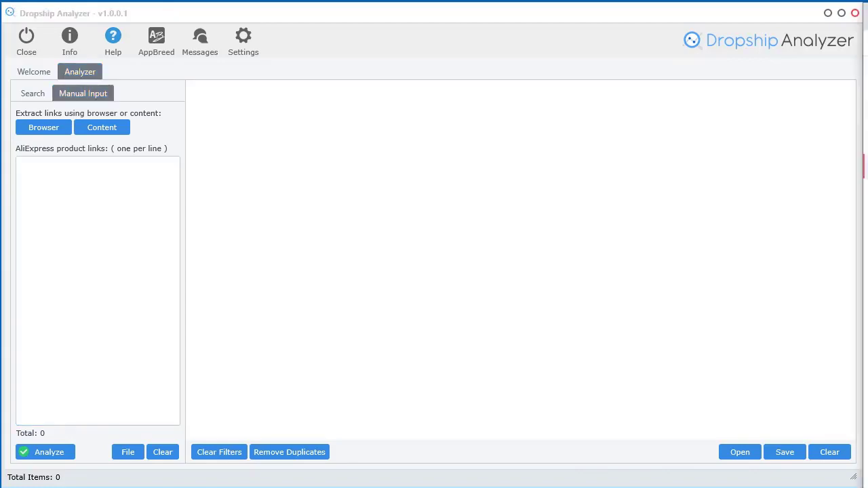
# Step: Maximize the Dropshipper Center and upload image.png in the Search by image tab
pyautogui.doubleClick(522, 28)
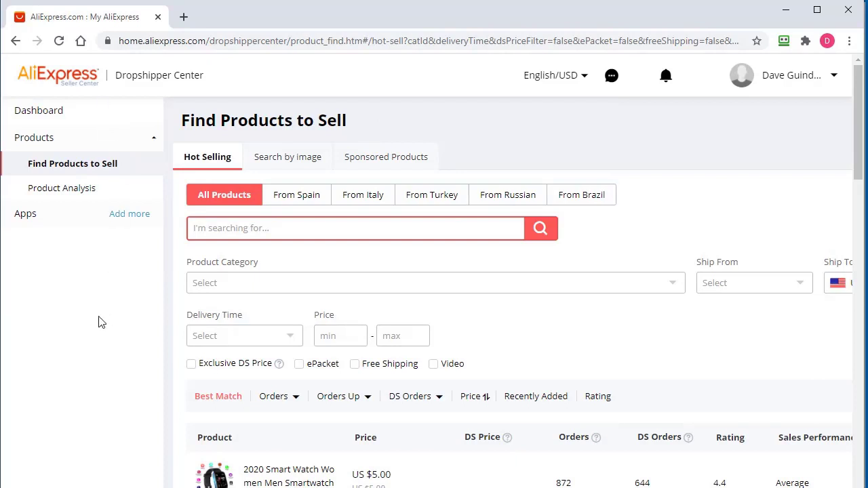
pyautogui.click(287, 163)
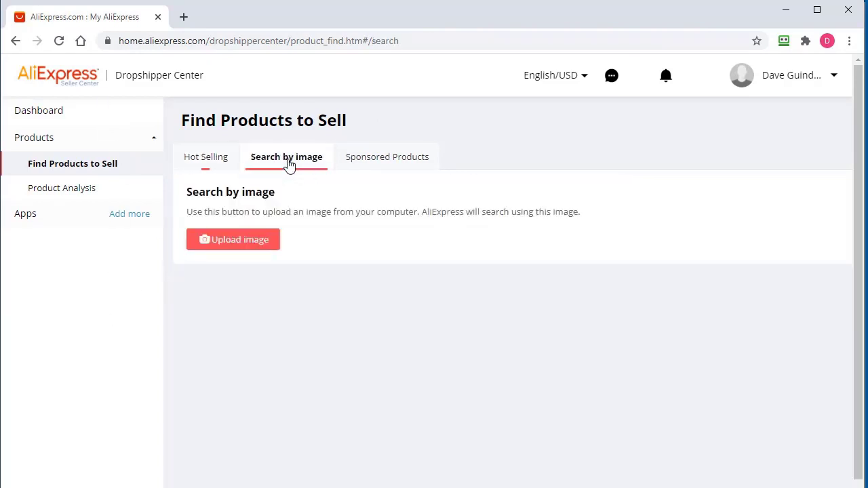
pyautogui.click(229, 249)
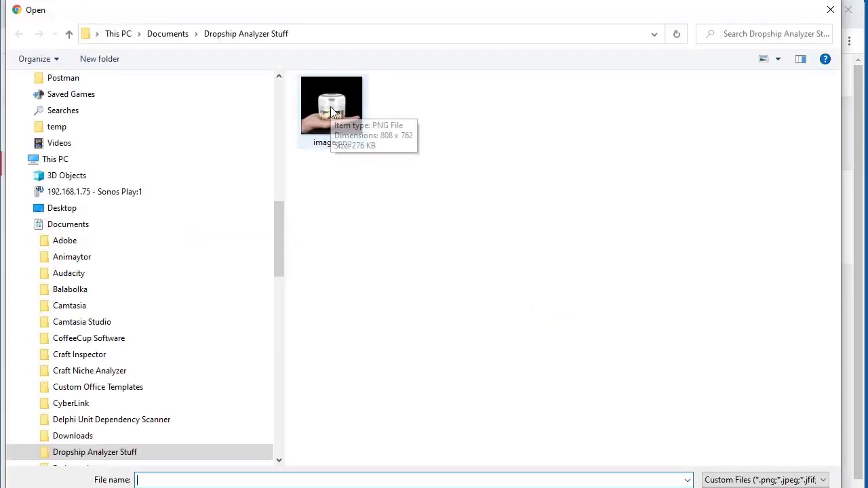
pyautogui.doubleClick(330, 108)
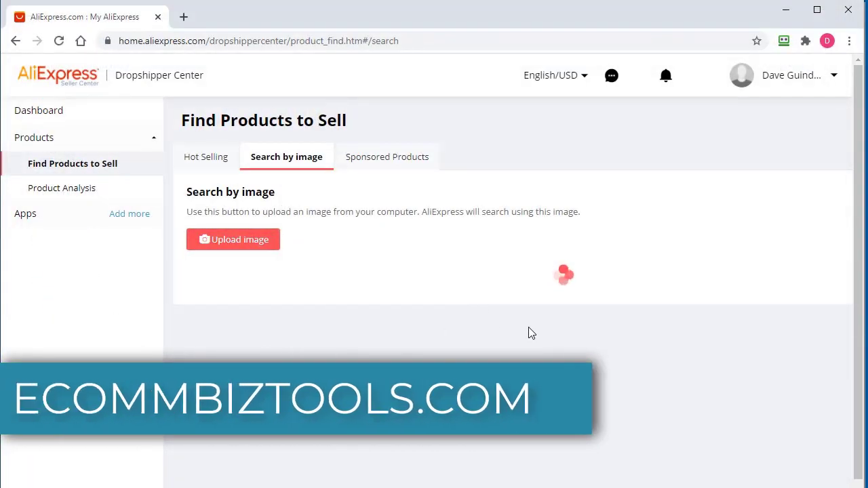
# Step: Browse through the Similar Products results for the electric garlic masher
pyautogui.scroll(-2, 441, 357)
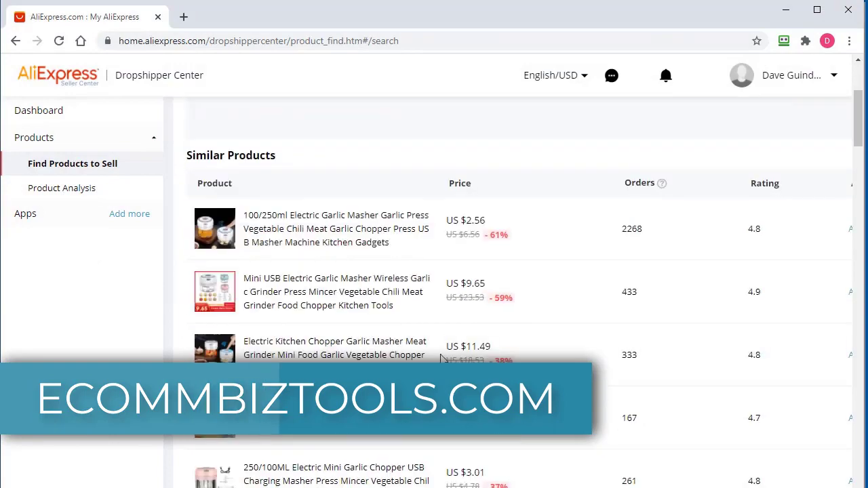
pyautogui.scroll(-10, 306, 256)
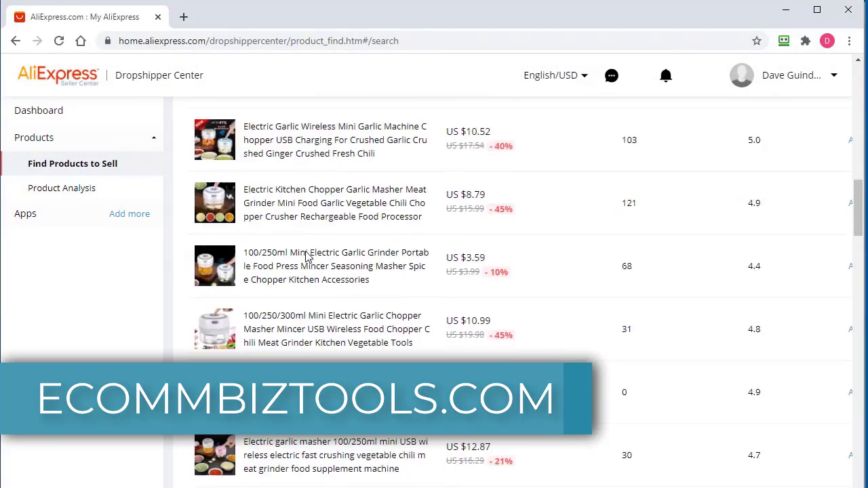
pyautogui.scroll(-4, 306, 255)
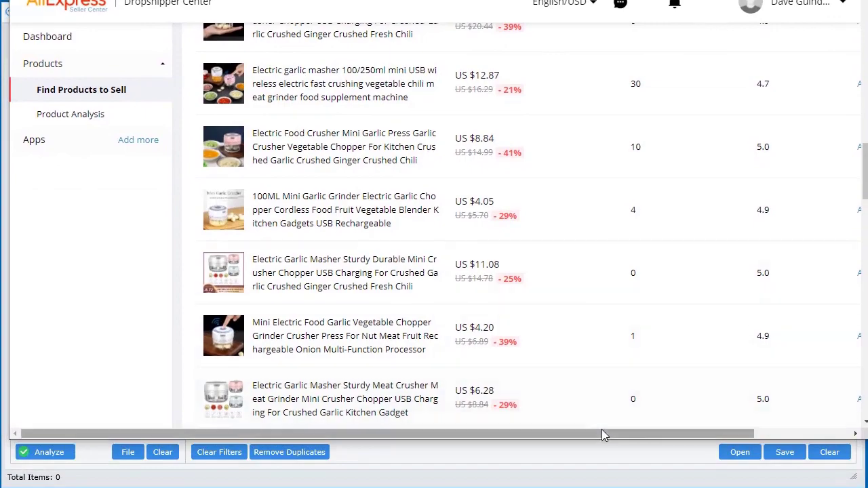
pyautogui.moveTo(604, 434); pyautogui.dragTo(753, 437)
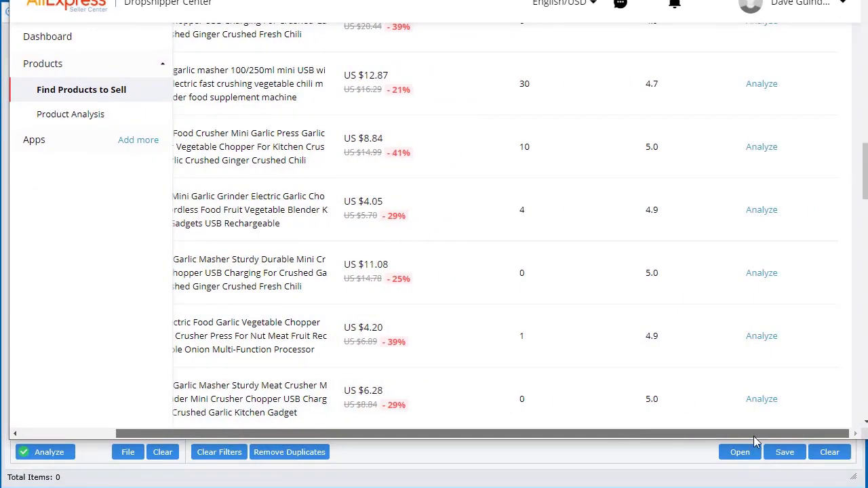
pyautogui.scroll(10, 649, 272)
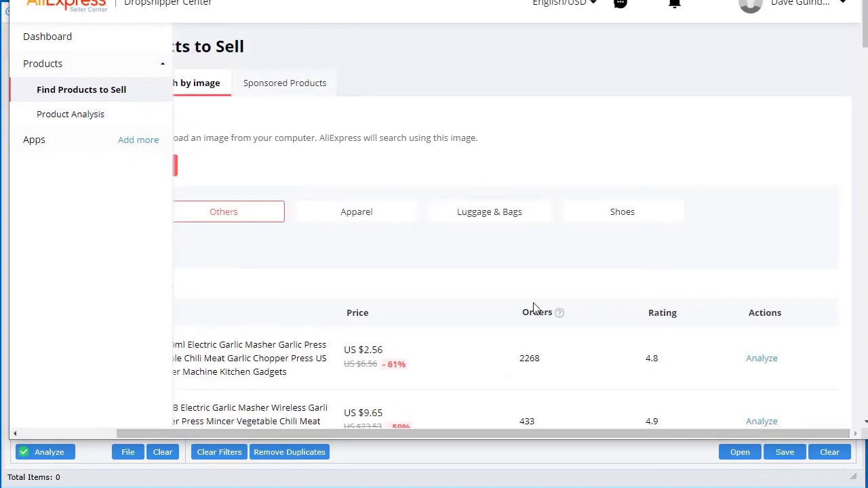
pyautogui.scroll(-3, 720, 326)
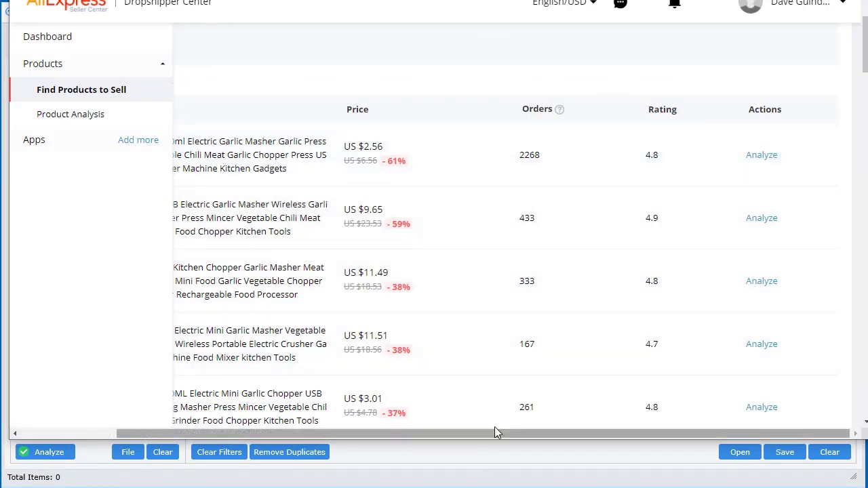
pyautogui.moveTo(495, 433); pyautogui.dragTo(384, 433)
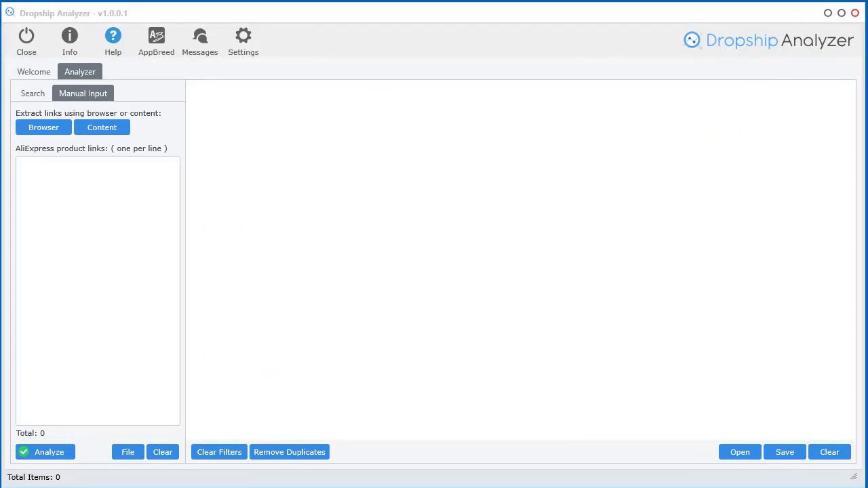
# Step: Open the Search by Image browser window from the Extract links Browser button
pyautogui.click(34, 127)
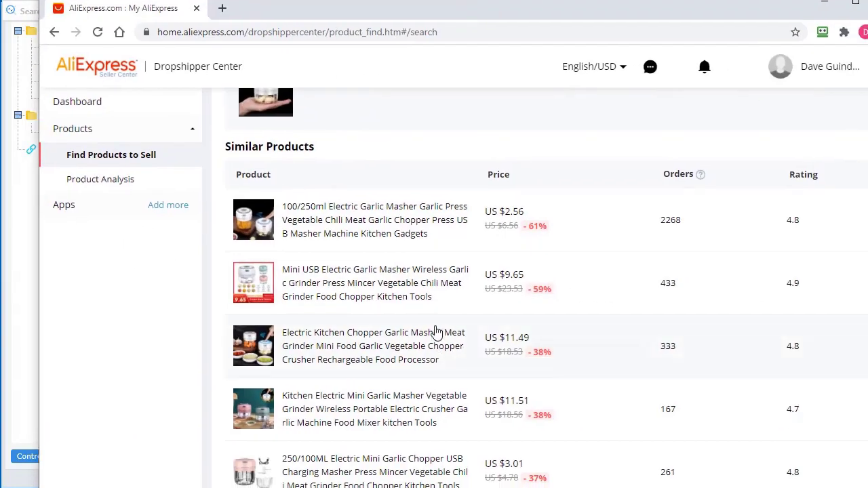
pyautogui.scroll(3, 475, 343)
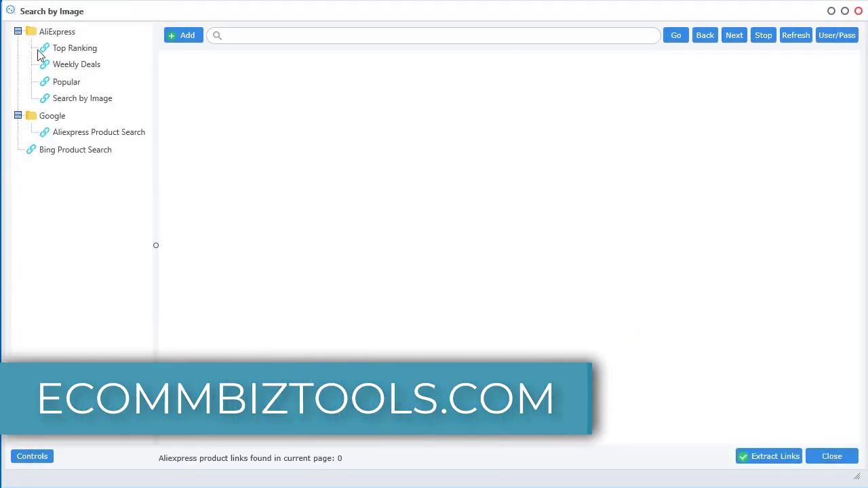
# Step: Load the AliExpress folder's Search by Image bookmark, which reaches the sign-in page
pyautogui.click(87, 100)
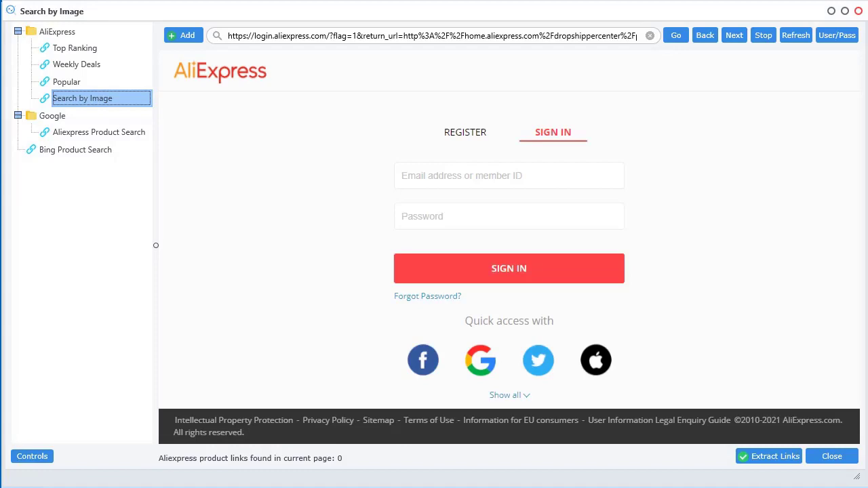
pyautogui.hotkey('alt', 'Tab')
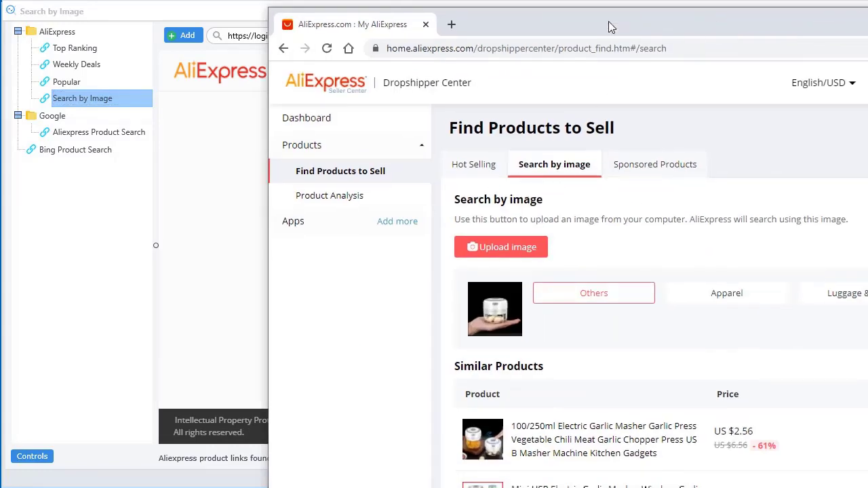
pyautogui.moveTo(612, 25); pyautogui.dragTo(867, 27)
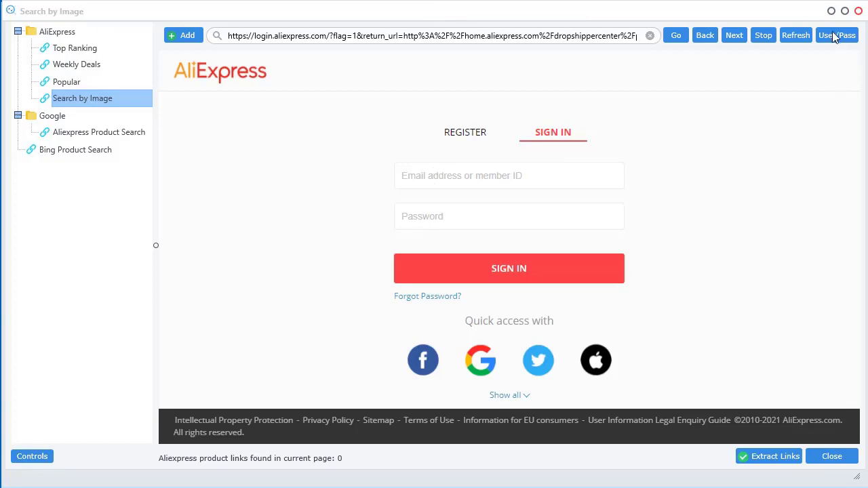
# Step: Open Settings from User/Pass to view the saved AliExpress username and encrypted password
pyautogui.moveTo(762, 20); pyautogui.dragTo(634, 19)
pyautogui.click(709, 35)
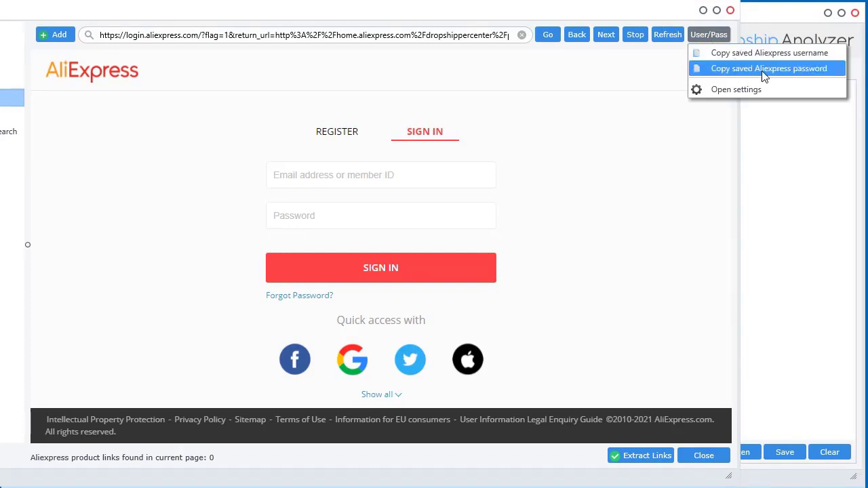
pyautogui.click(745, 91)
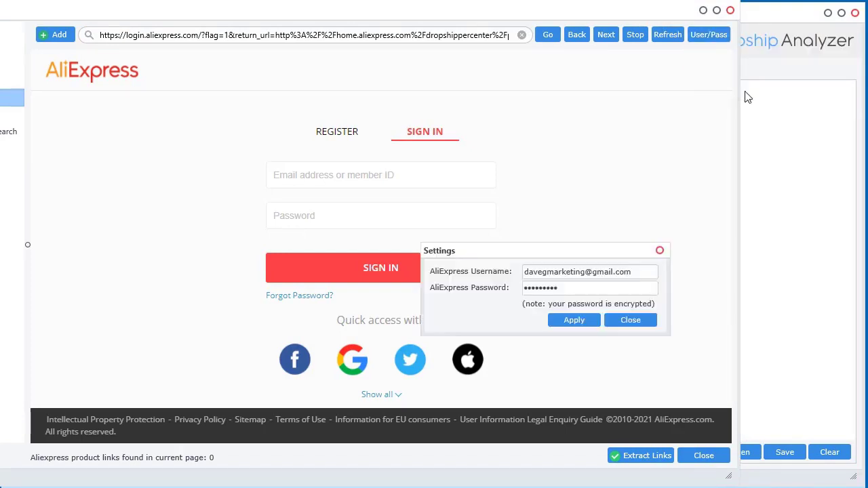
pyautogui.moveTo(604, 253); pyautogui.dragTo(568, 192)
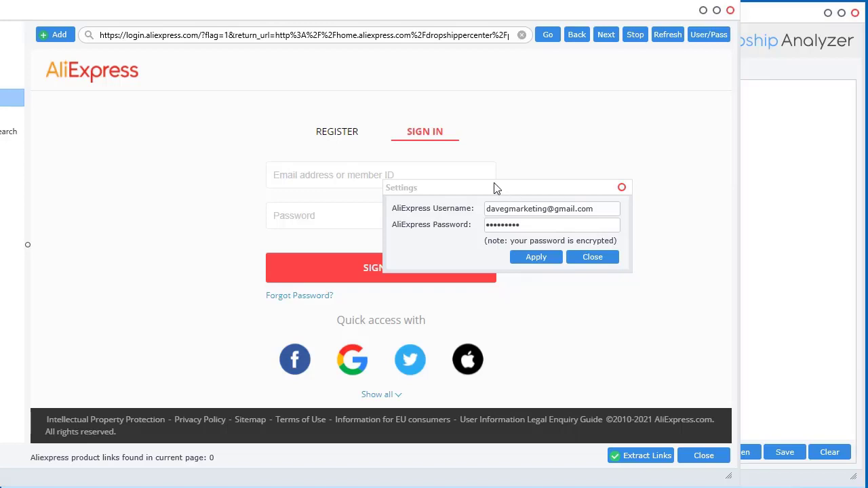
pyautogui.moveTo(471, 192); pyautogui.dragTo(443, 193)
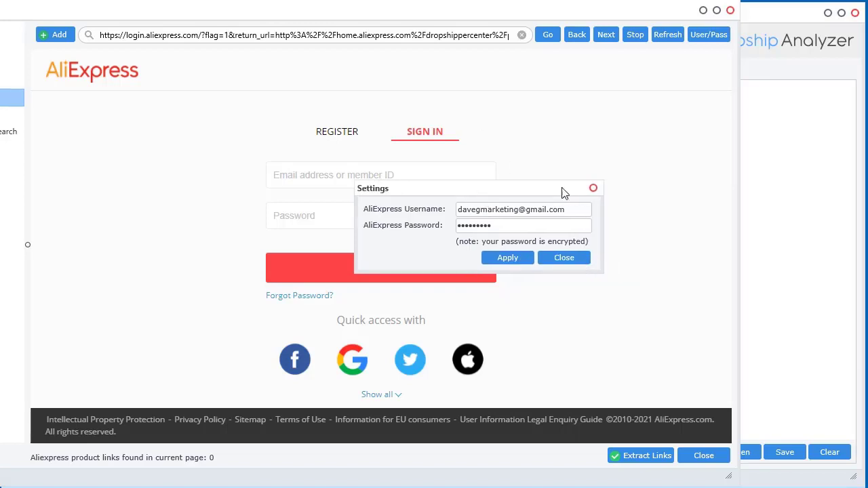
# Step: Sign in to AliExpress by pasting the saved username and password from User/Pass
pyautogui.click(571, 261)
pyautogui.click(709, 37)
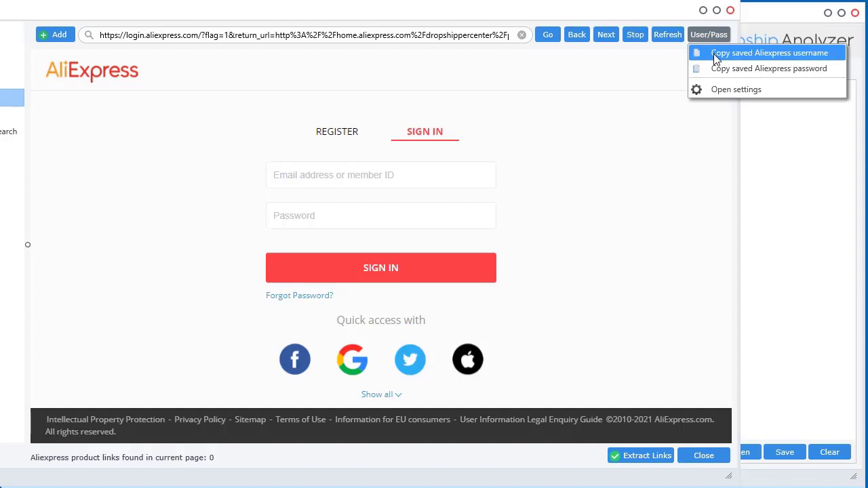
pyautogui.click(716, 55)
pyautogui.click(335, 182)
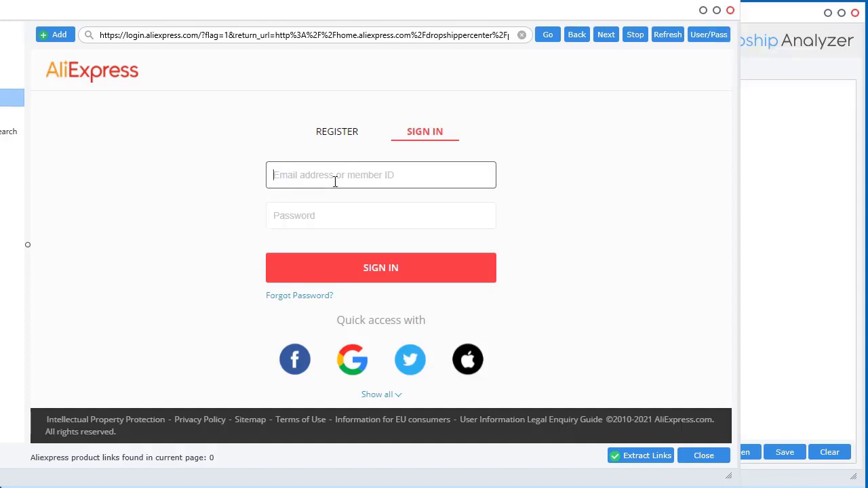
pyautogui.hotkey('ctrl', 'v')
pyautogui.click(710, 35)
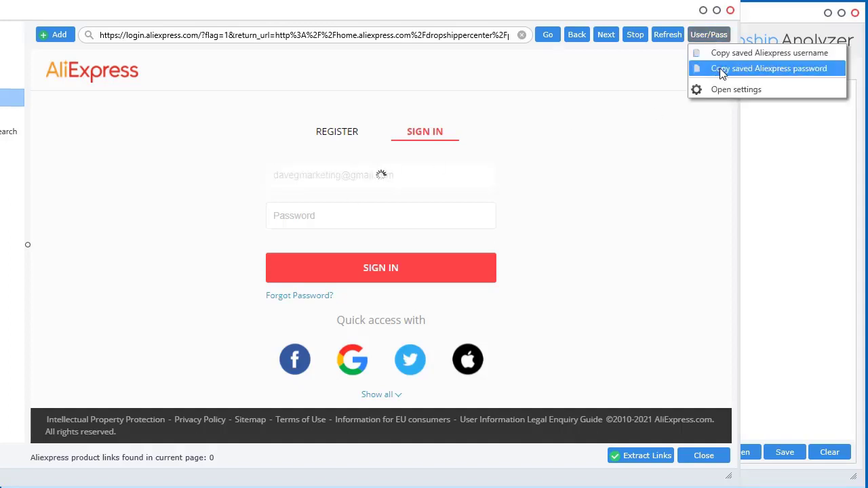
pyautogui.click(721, 68)
pyautogui.click(378, 207)
pyautogui.hotkey('ctrl', 'v')
pyautogui.click(373, 267)
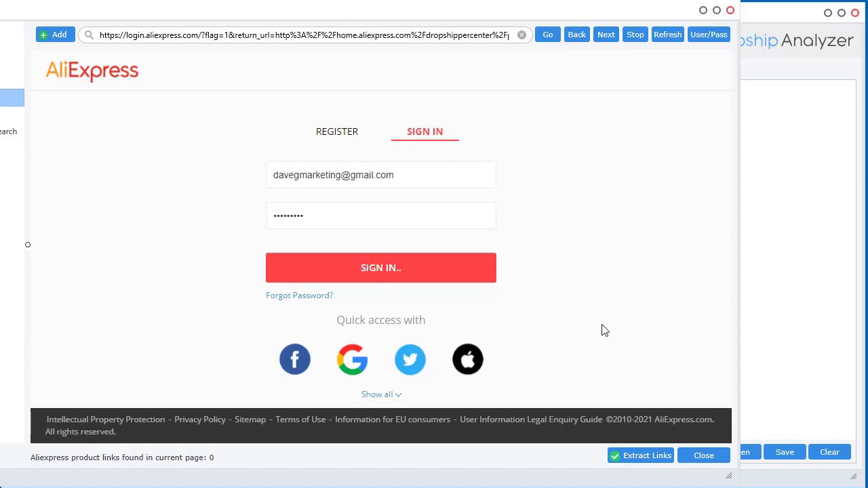
# Step: Maximize the browser window showing the Find Products to Sell page
pyautogui.moveTo(562, 15); pyautogui.dragTo(687, 15)
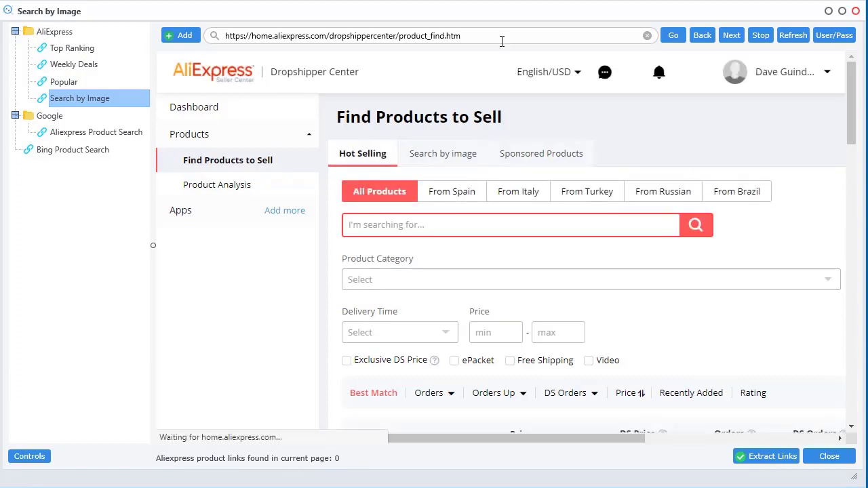
pyautogui.doubleClick(483, 19)
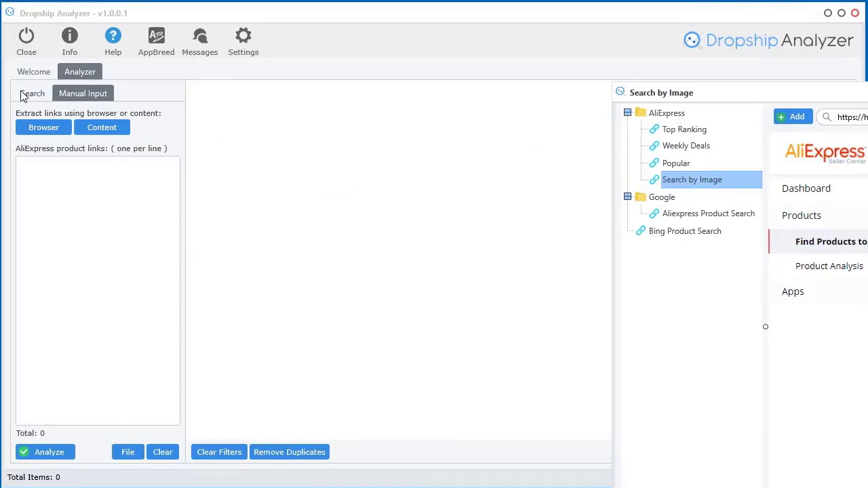
pyautogui.moveTo(679, 92); pyautogui.dragTo(413, 3)
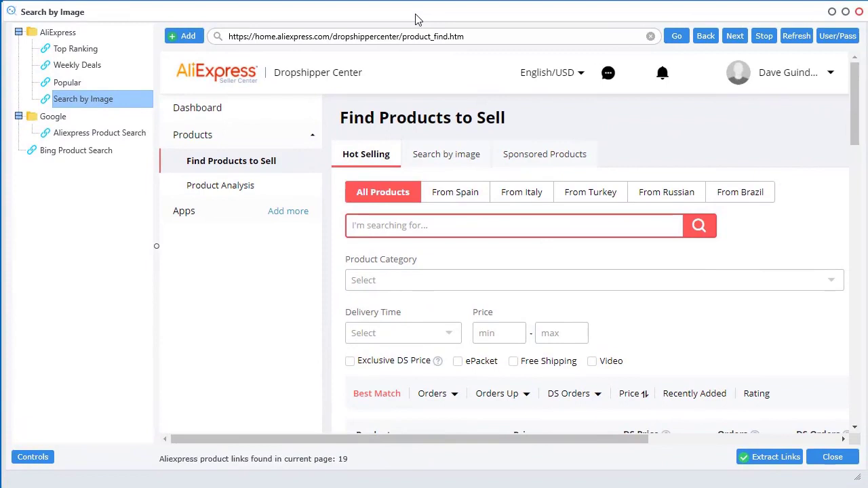
# Step: On the Search by Image page, upload image.png from Documents\Dropship Analyzer Stuff
pyautogui.click(75, 100)
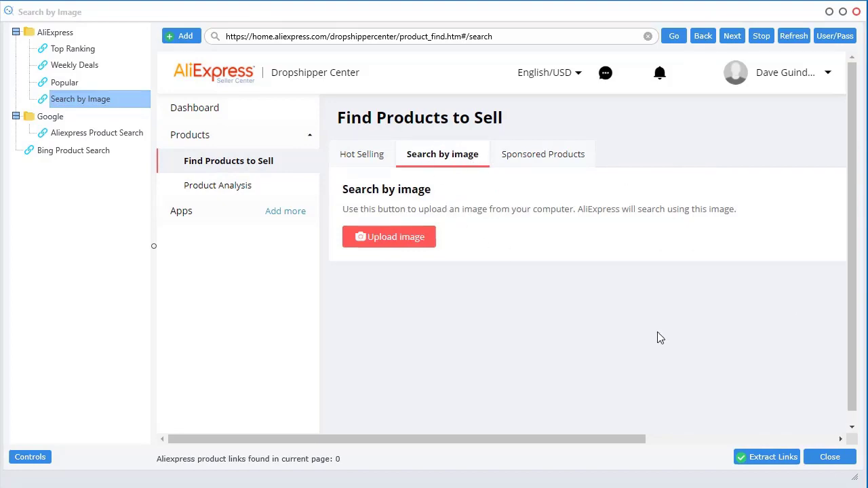
pyautogui.moveTo(615, 15)
pyautogui.mouseDown()
pyautogui.moveTo(610, 0)
pyautogui.moveTo(611, 12)
pyautogui.mouseUp()
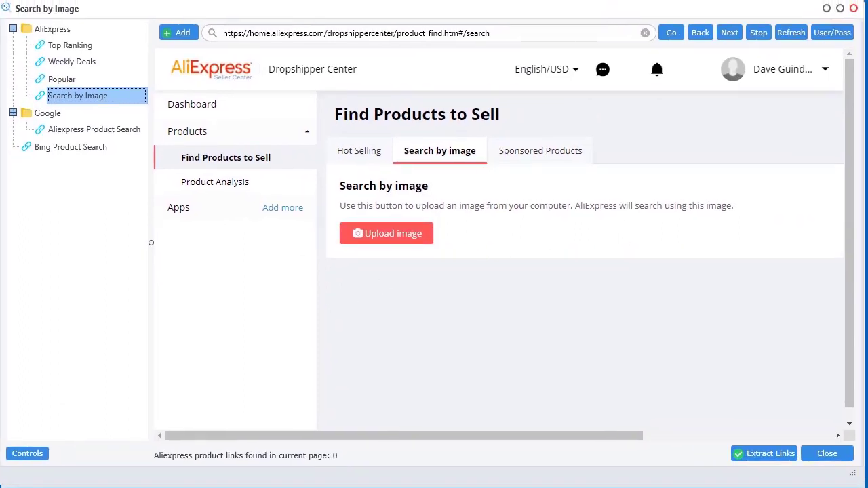
pyautogui.moveTo(867, 51)
pyautogui.mouseDown()
pyautogui.moveTo(535, 36)
pyautogui.moveTo(867, 37)
pyautogui.mouseUp()
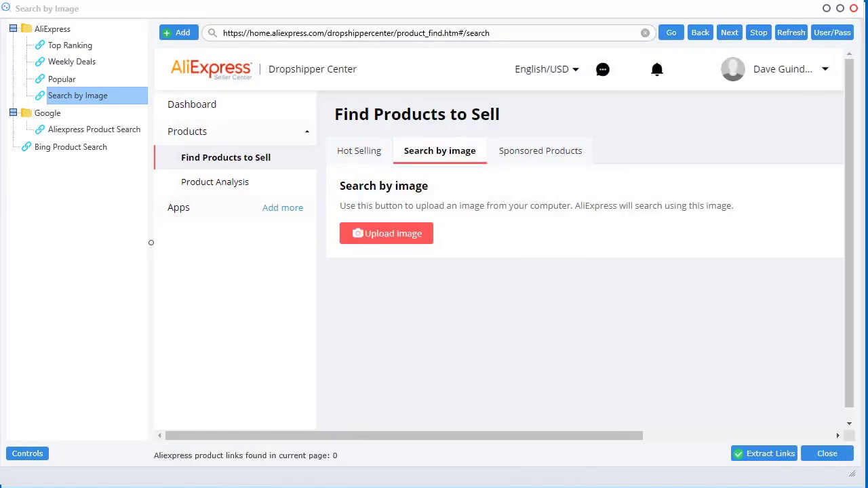
pyautogui.click(398, 239)
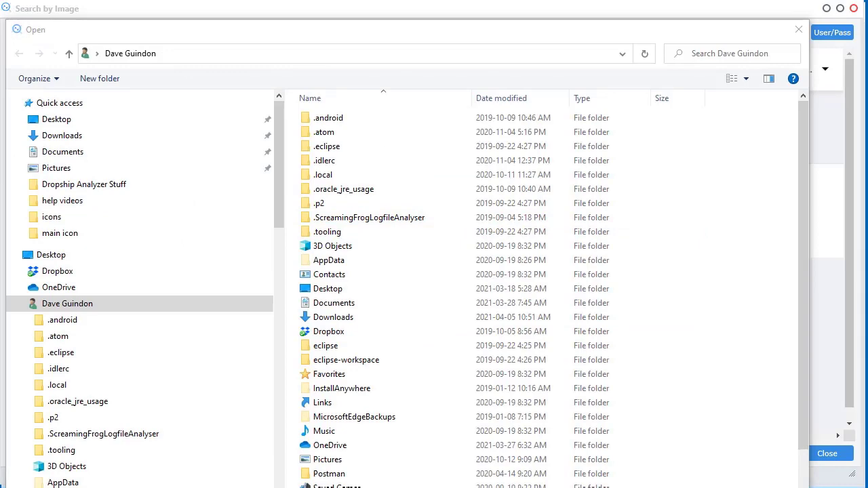
pyautogui.click(354, 57)
pyautogui.hotkey('ctrl', 'v')
pyautogui.press('Return')
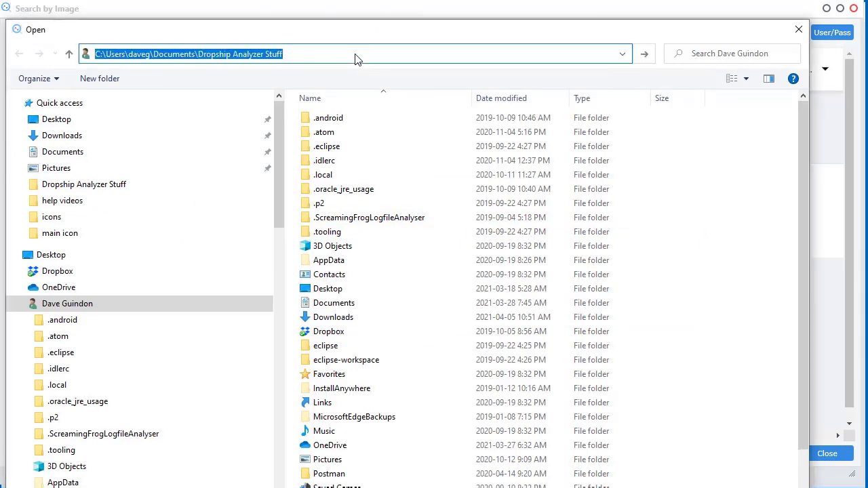
pyautogui.click(344, 150)
pyautogui.doubleClick(344, 150)
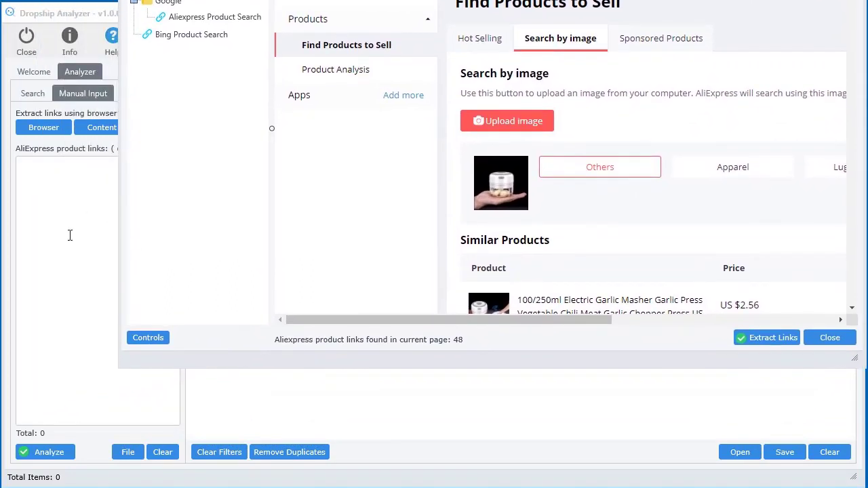
# Step: Extract the 48 product links, answer No to keep the browser open, and review results
pyautogui.click(758, 337)
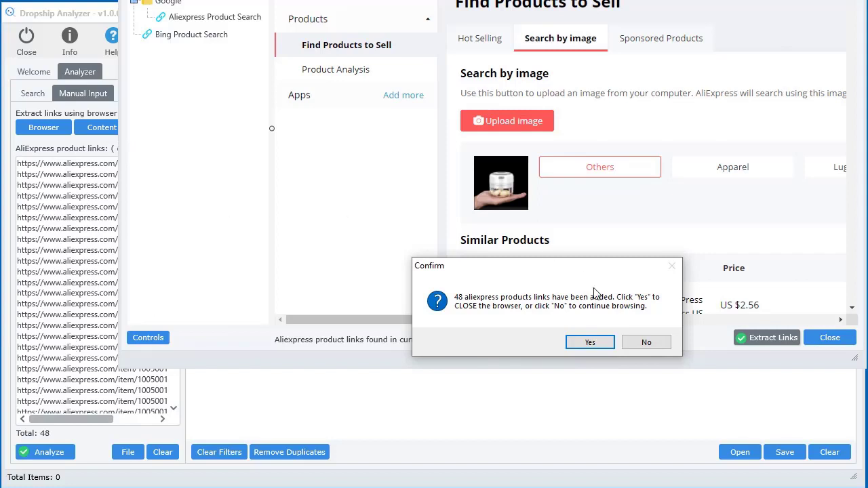
pyautogui.click(636, 346)
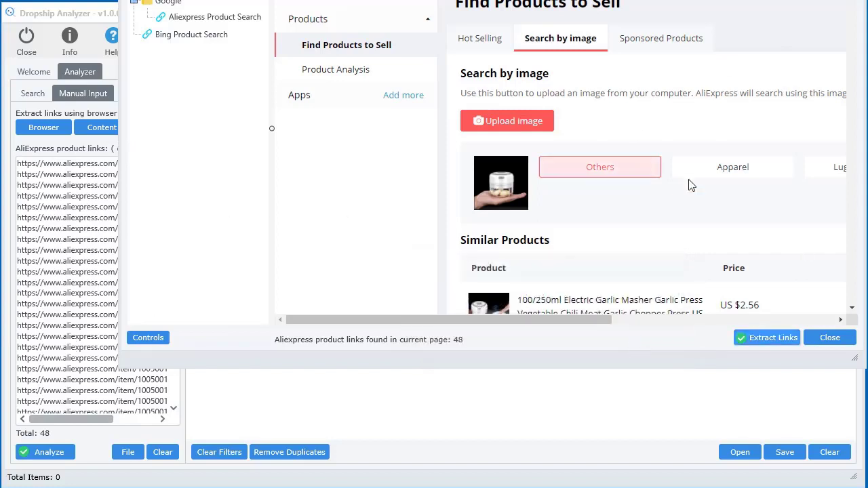
pyautogui.moveTo(272, 128); pyautogui.dragTo(212, 219)
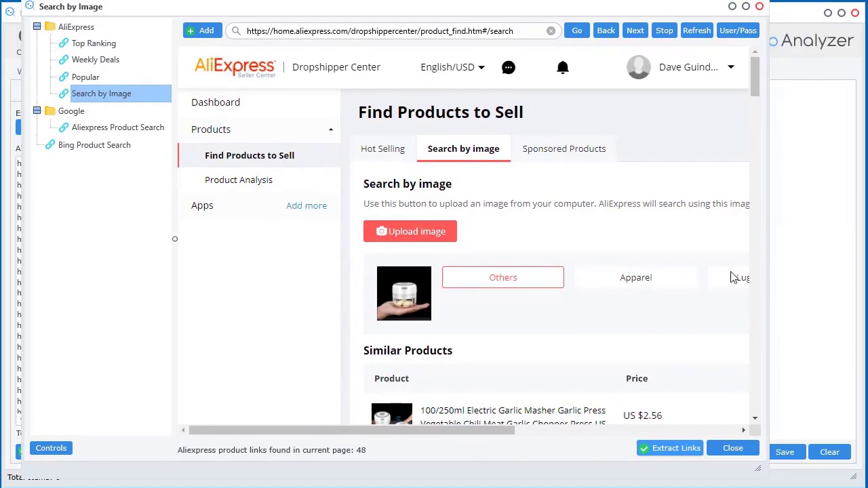
pyautogui.moveTo(769, 336); pyautogui.dragTo(855, 336)
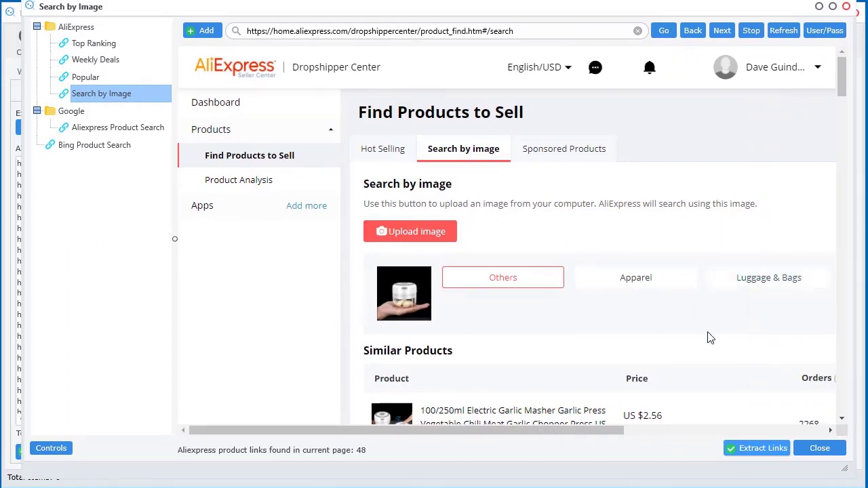
pyautogui.scroll(-3, 707, 337)
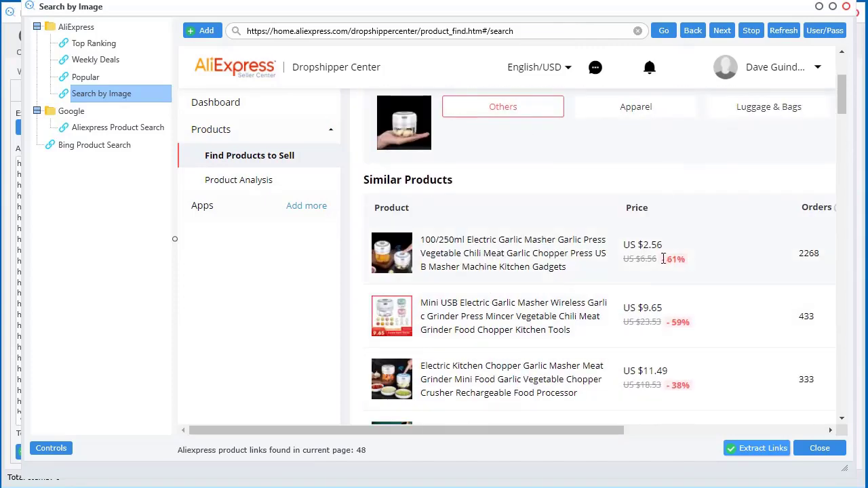
pyautogui.moveTo(481, 8)
pyautogui.mouseDown()
pyautogui.moveTo(802, 3)
pyautogui.moveTo(496, 30)
pyautogui.moveTo(492, 17)
pyautogui.mouseUp()
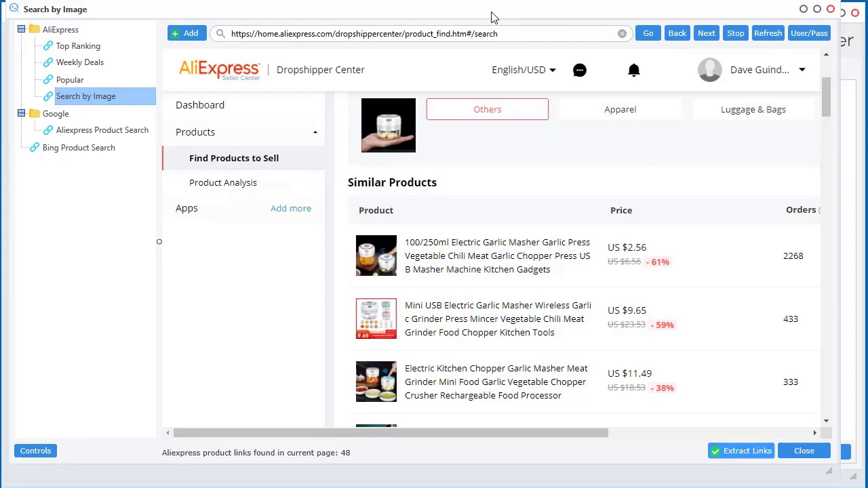
pyautogui.moveTo(493, 17); pyautogui.dragTo(509, 36)
pyautogui.moveTo(401, 27); pyautogui.dragTo(355, 20)
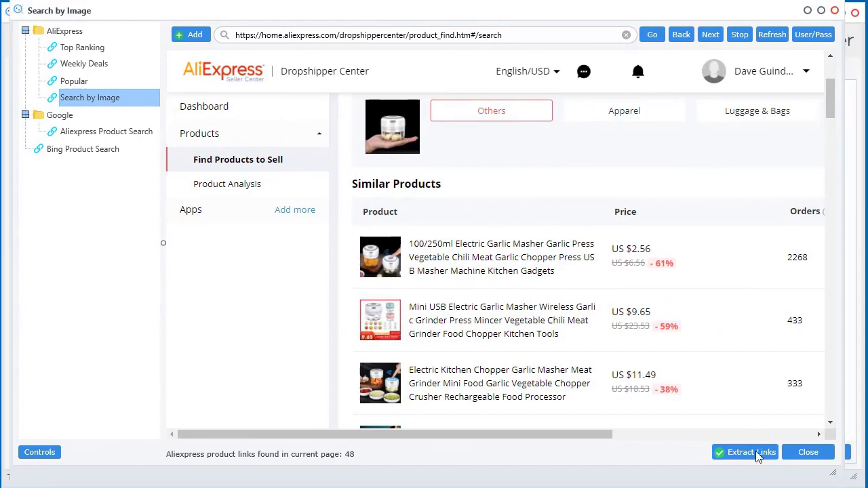
# Step: Close the browser and analyze the 48 collected links
pyautogui.click(809, 452)
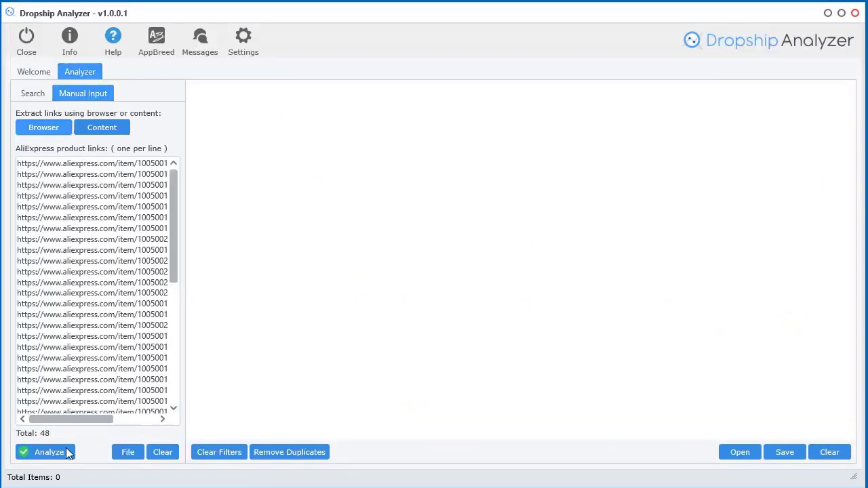
pyautogui.click(66, 453)
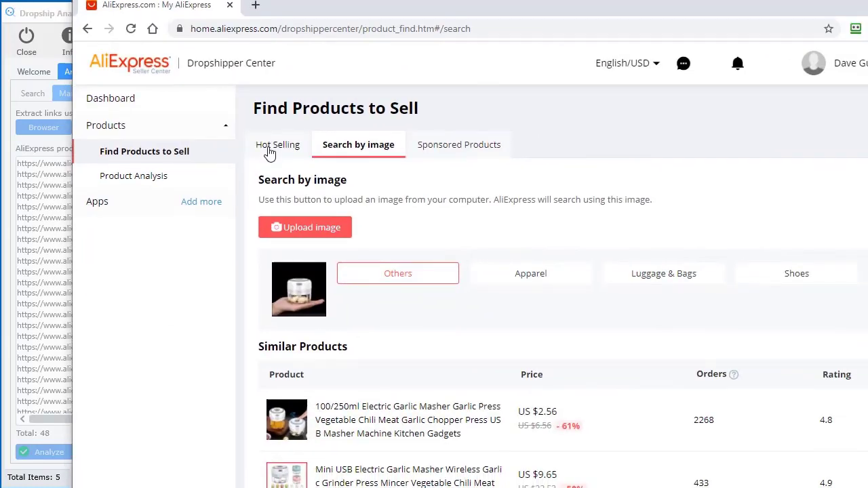
# Step: Open Product Analysis for the first Hot Selling item, the 2020 Smart Watch
pyautogui.click(277, 152)
pyautogui.scroll(-3, 536, 414)
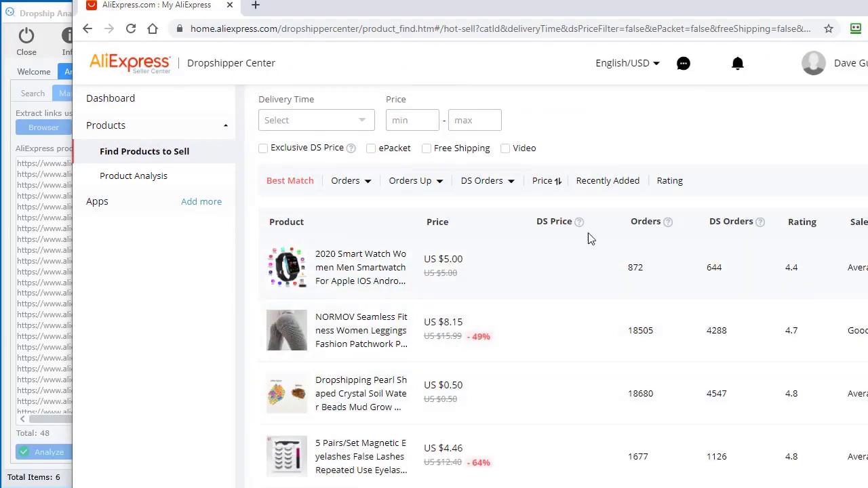
pyautogui.hscroll(3, 719, 478)
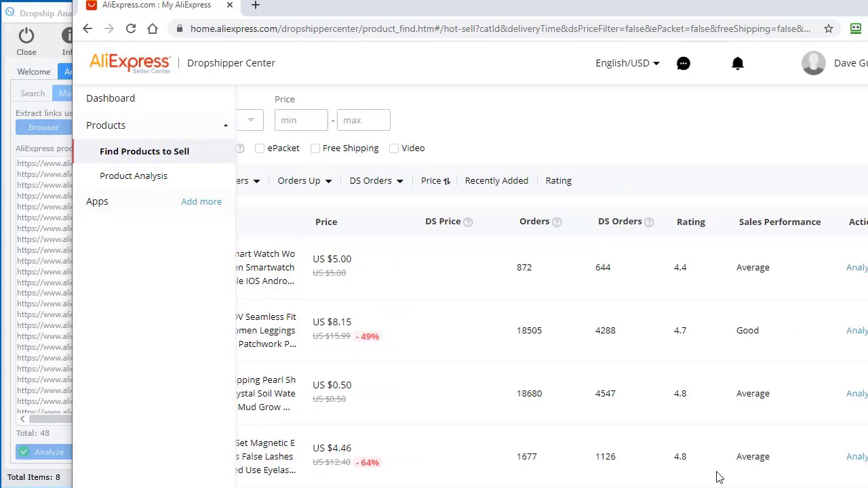
pyautogui.click(856, 268)
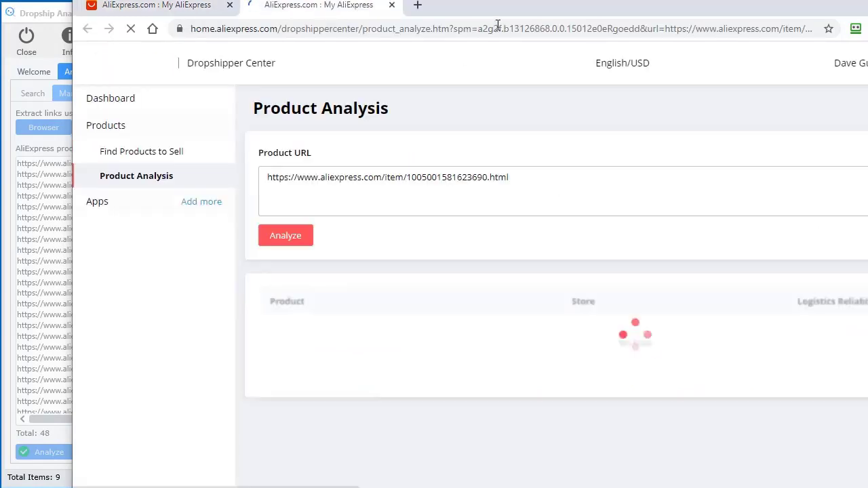
pyautogui.hotkey('alt', 'Tab')
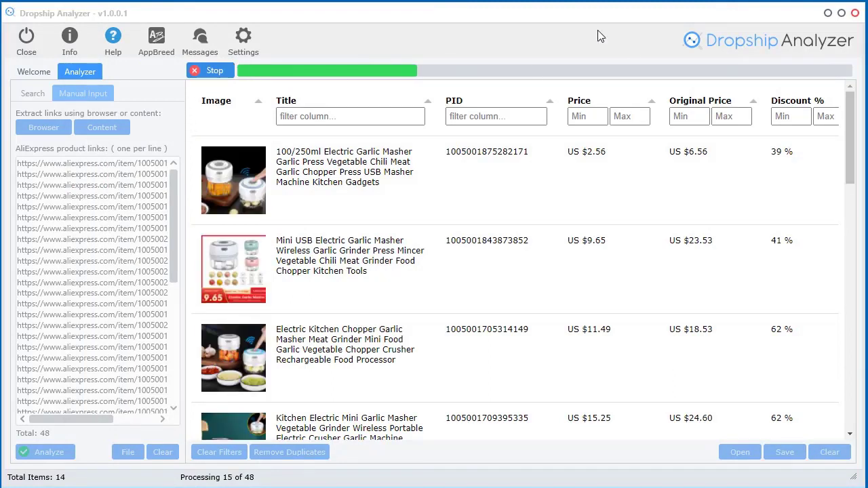
# Step: Stop the analysis at 15 of 48 links and review the 15 products' store and sales columns
pyautogui.click(207, 72)
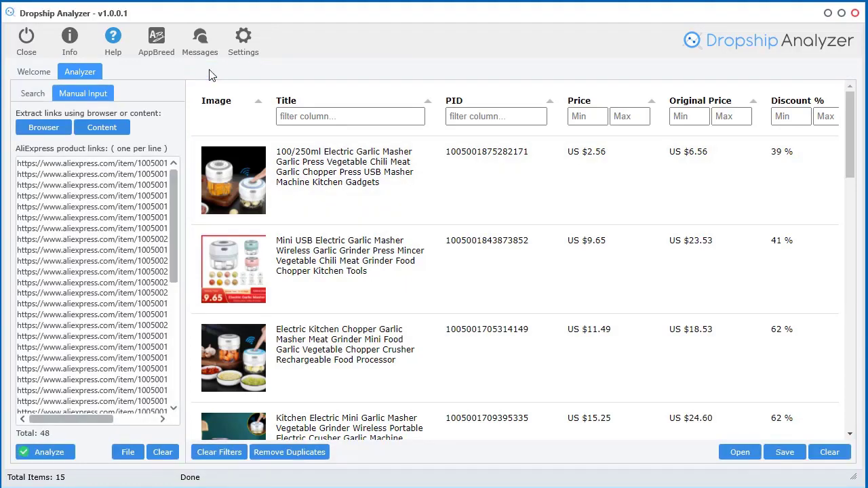
pyautogui.moveTo(325, 429); pyautogui.dragTo(714, 458)
pyautogui.scroll(-10, 576, 342)
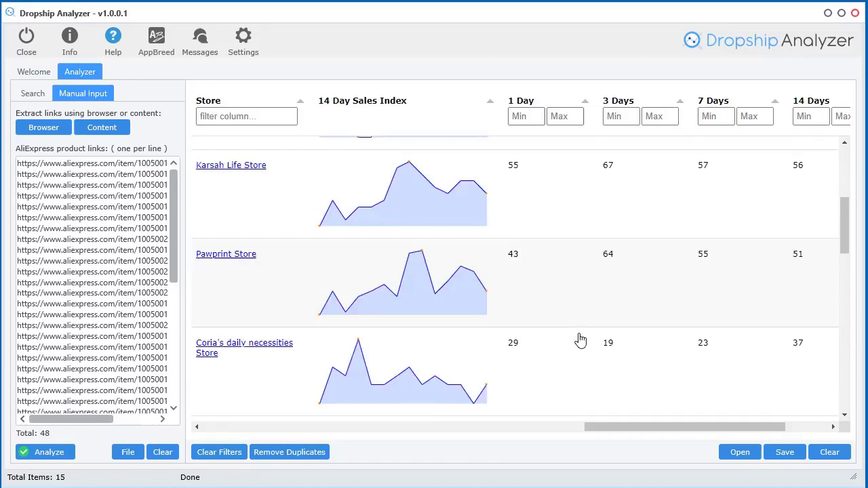
pyautogui.scroll(10, 574, 365)
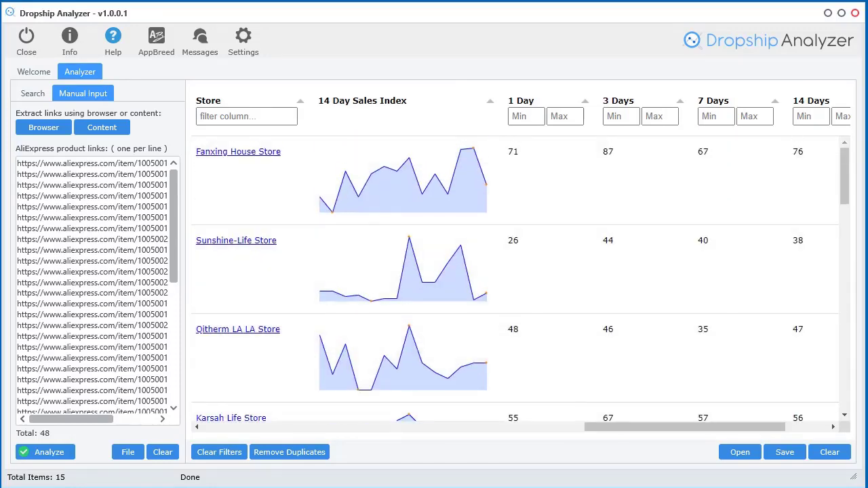
pyautogui.hotkey('alt', 'Tab')
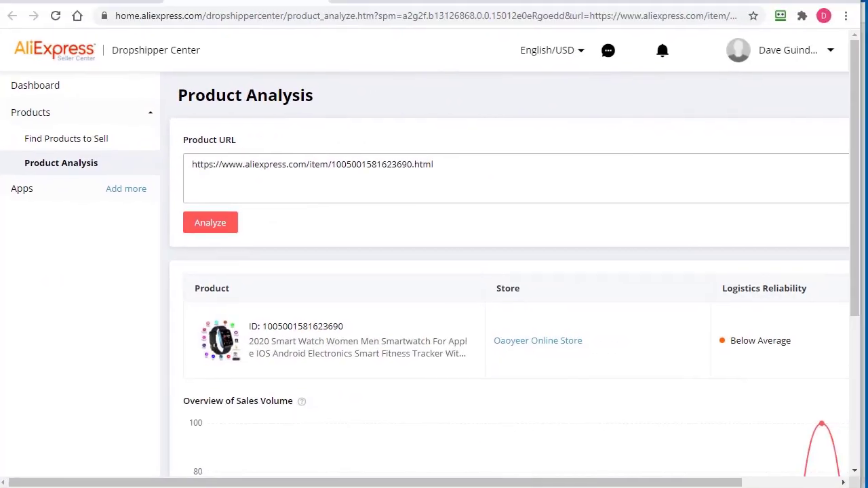
pyautogui.hotkey('alt', 'Tab')
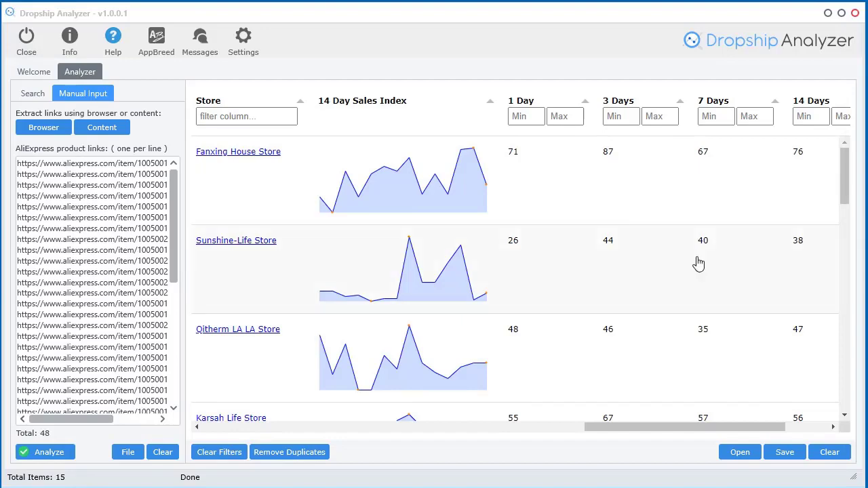
pyautogui.moveTo(614, 425); pyautogui.dragTo(209, 424)
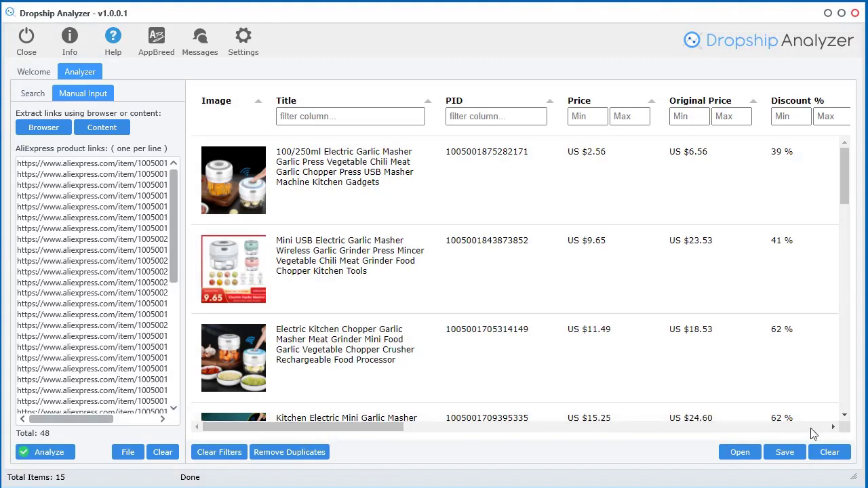
# Step: Clear the product table, confirming Yes, and empty the product links list
pyautogui.click(829, 453)
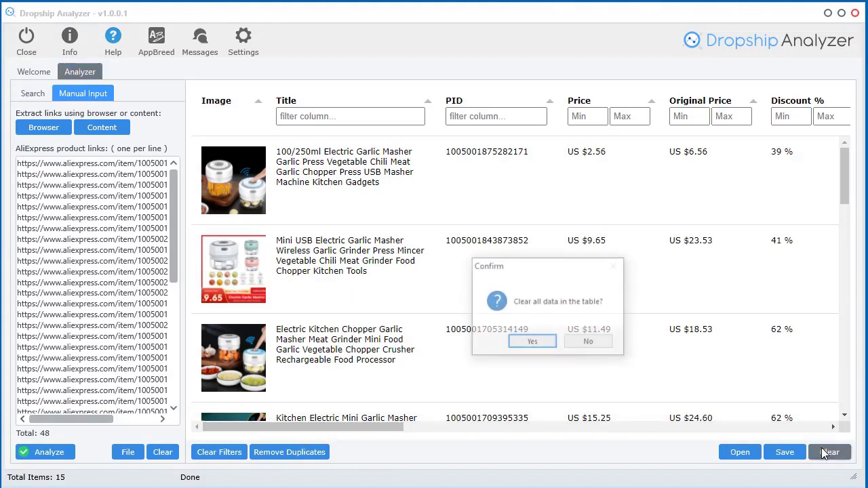
pyautogui.click(533, 344)
pyautogui.click(163, 455)
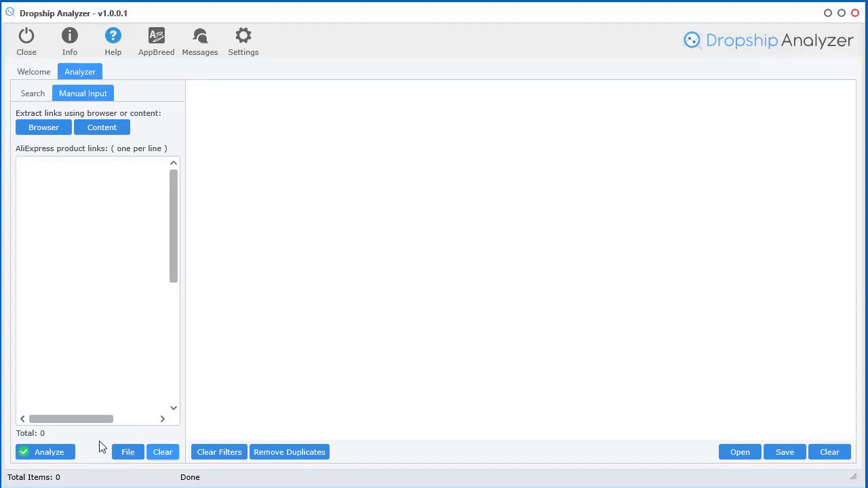
# Step: Check the File options for links, then bring up the built-in Search by Image browser
pyautogui.click(130, 454)
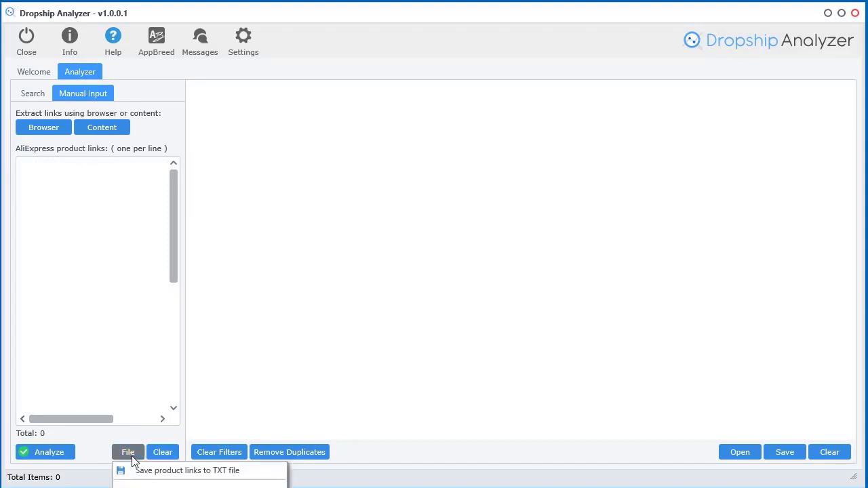
pyautogui.click(399, 19)
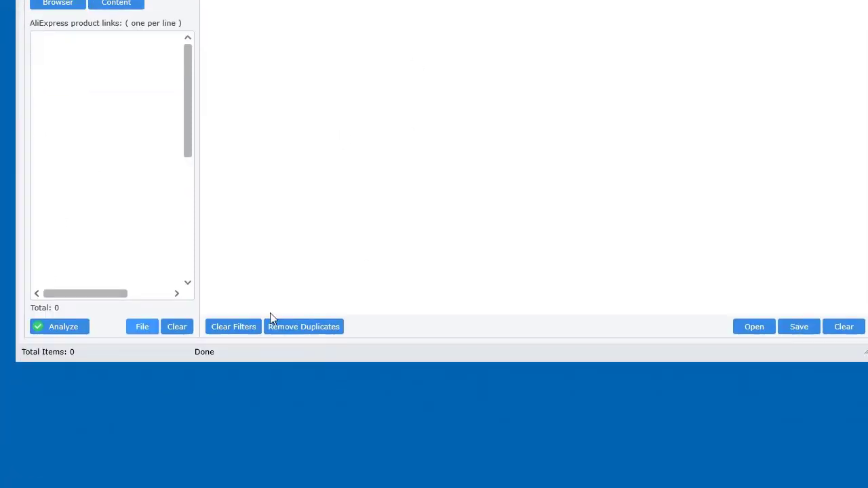
pyautogui.click(127, 453)
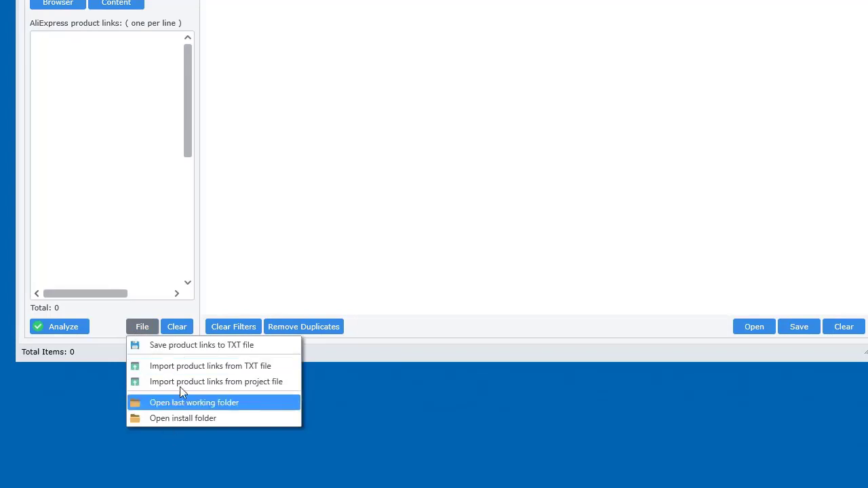
pyautogui.click(526, 11)
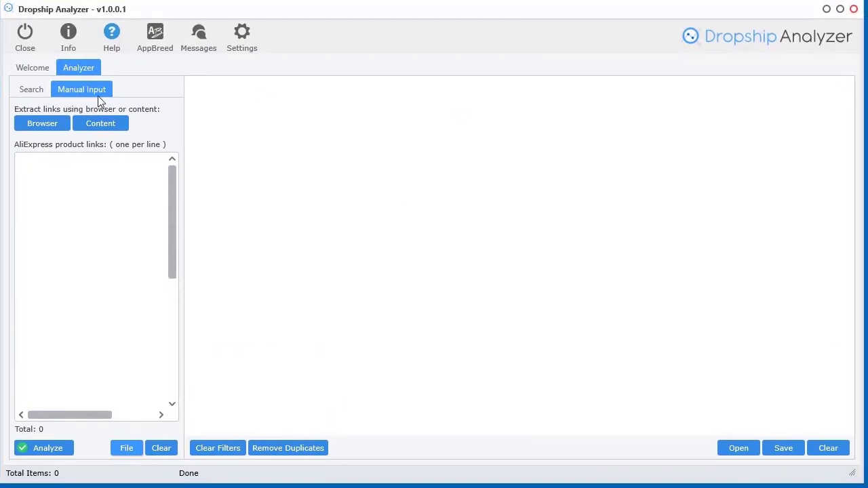
pyautogui.click(54, 124)
pyautogui.moveTo(600, 16); pyautogui.dragTo(587, 21)
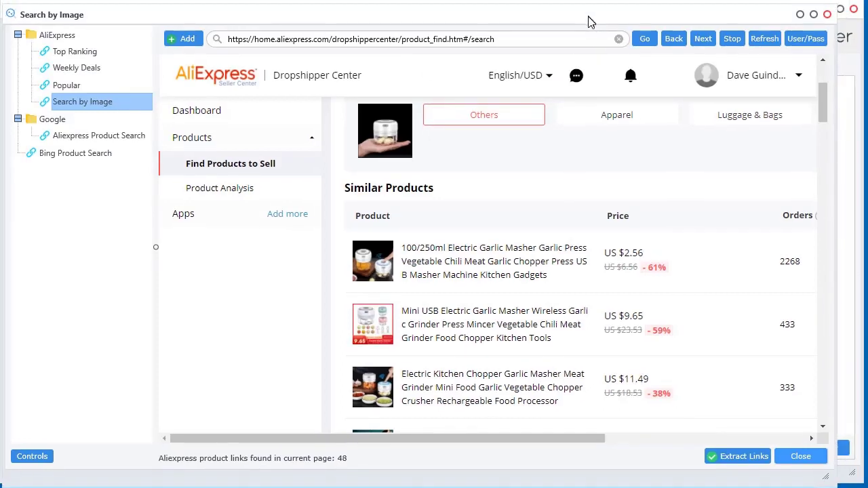
pyautogui.click(213, 76)
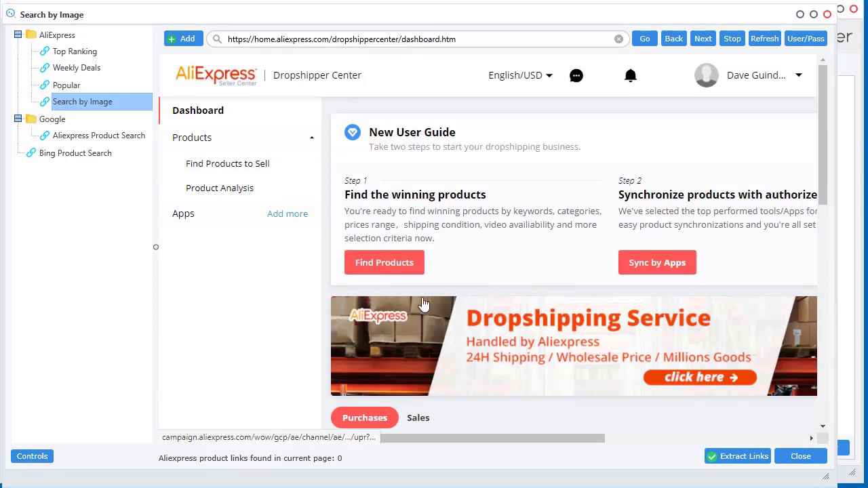
pyautogui.click(490, 40)
pyautogui.moveTo(457, 37); pyautogui.dragTo(301, 39)
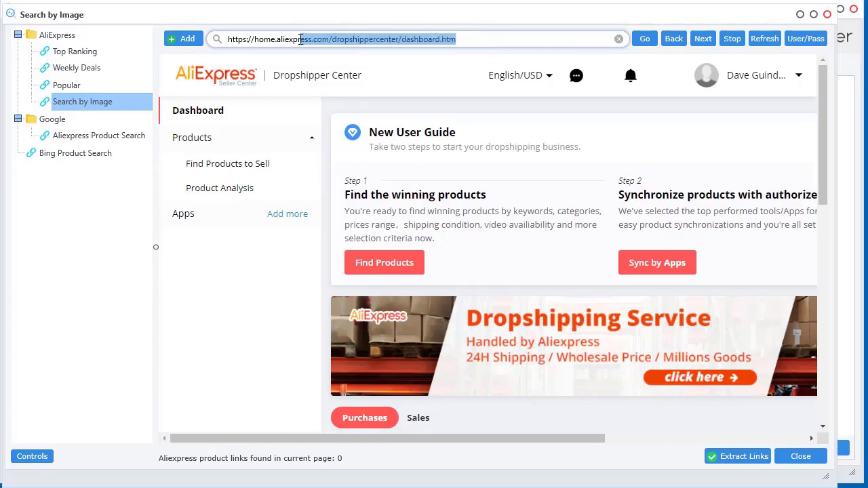
pyautogui.doubleClick(260, 39)
pyautogui.press('Delete')
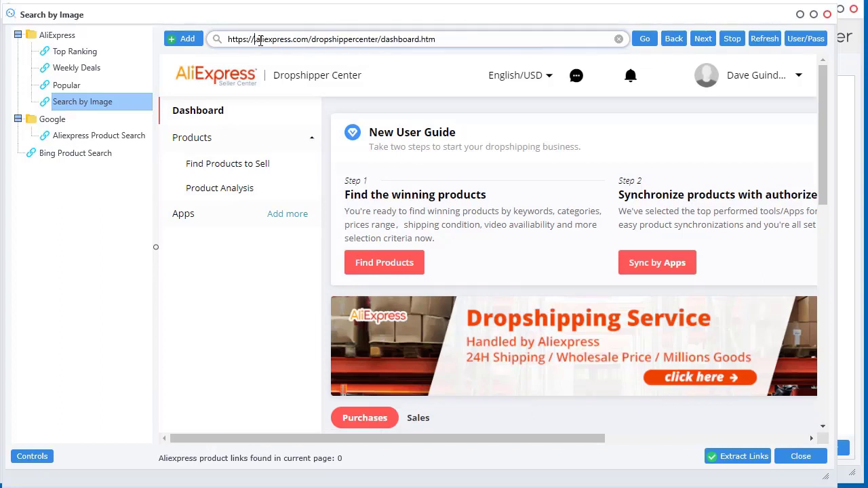
pyautogui.press('Delete')
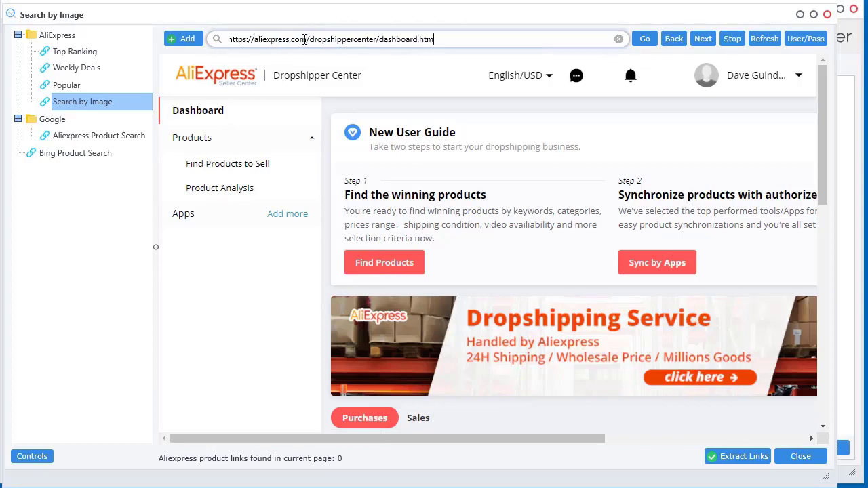
pyautogui.keyDown('shift'); pyautogui.click(308, 40); pyautogui.keyUp('shift')
pyautogui.press('Delete')
pyautogui.press('Return')
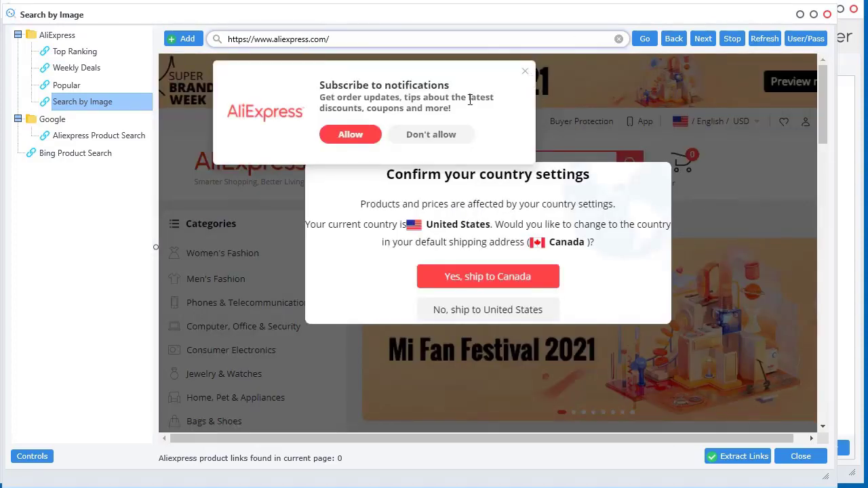
pyautogui.click(429, 134)
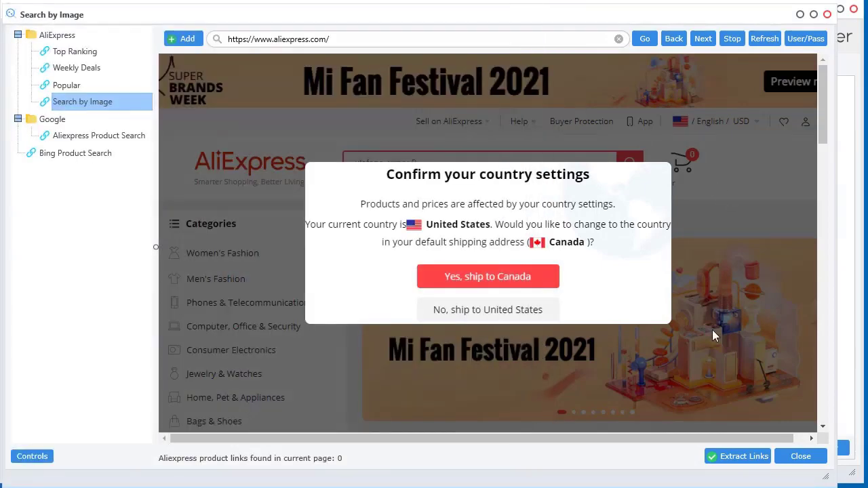
pyautogui.click(490, 309)
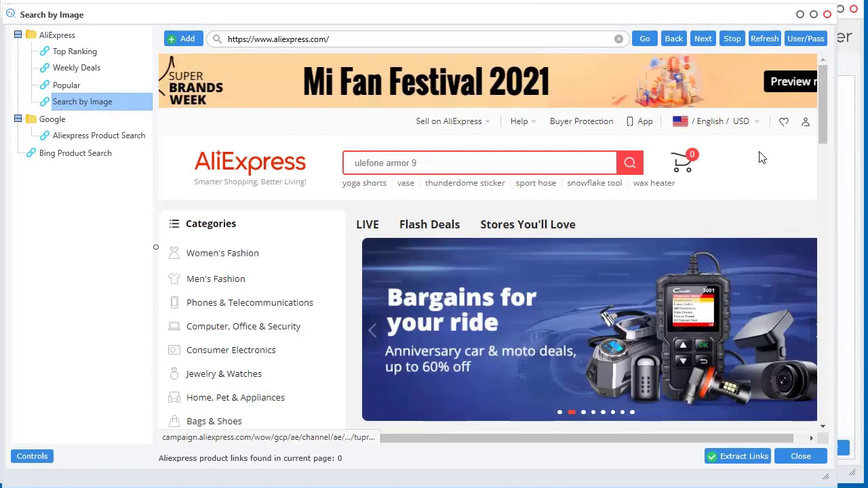
# Step: Scroll the AliExpress home page and open the Flash Deals page
pyautogui.moveTo(824, 83); pyautogui.dragTo(822, 300)
pyautogui.scroll(7, 825, 271)
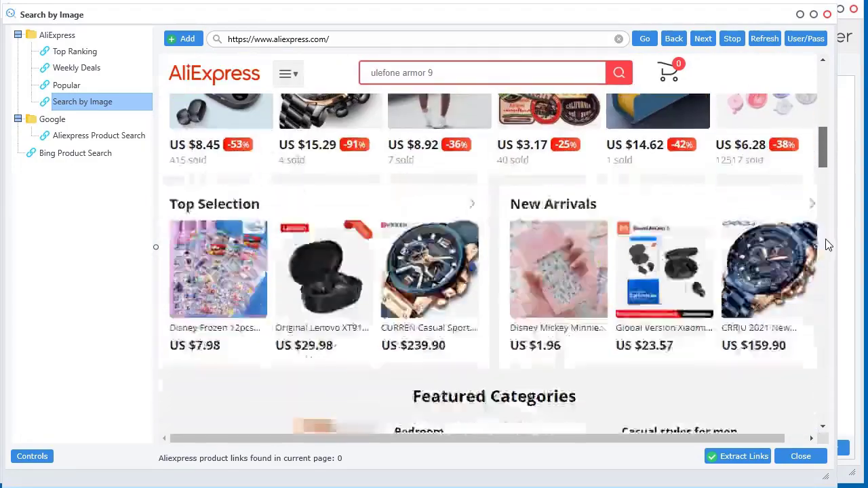
pyautogui.scroll(5, 827, 246)
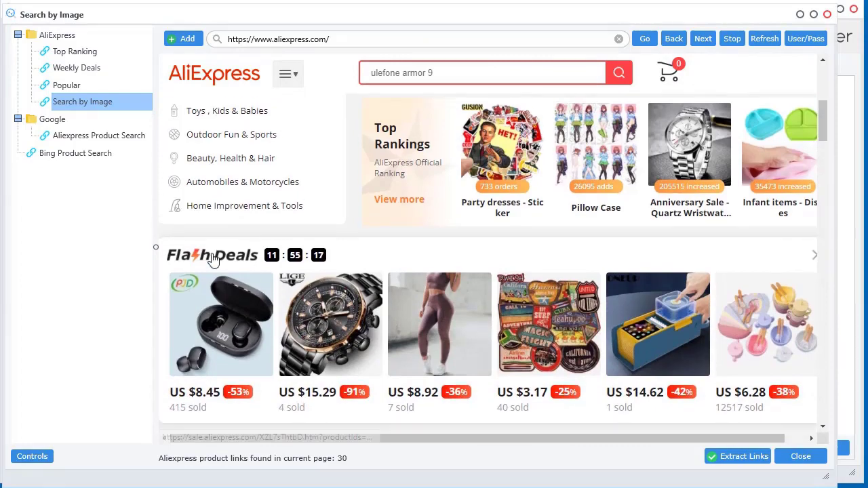
pyautogui.scroll(4, 213, 260)
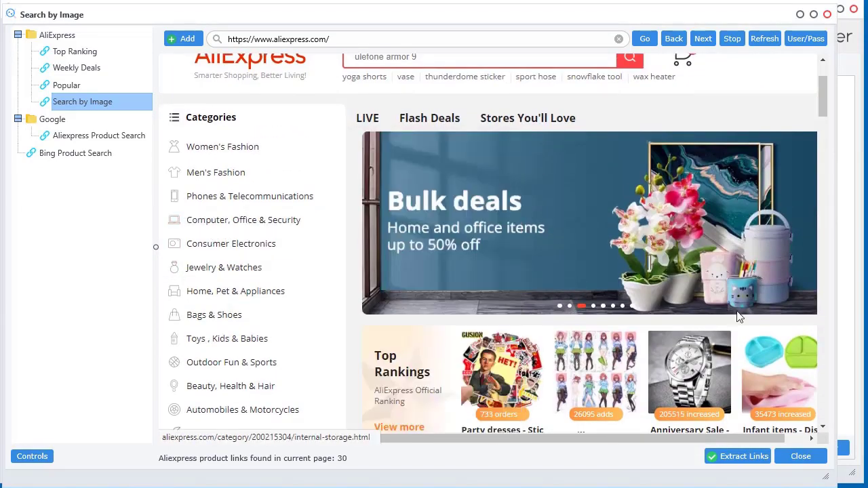
pyautogui.moveTo(827, 102); pyautogui.dragTo(837, 144)
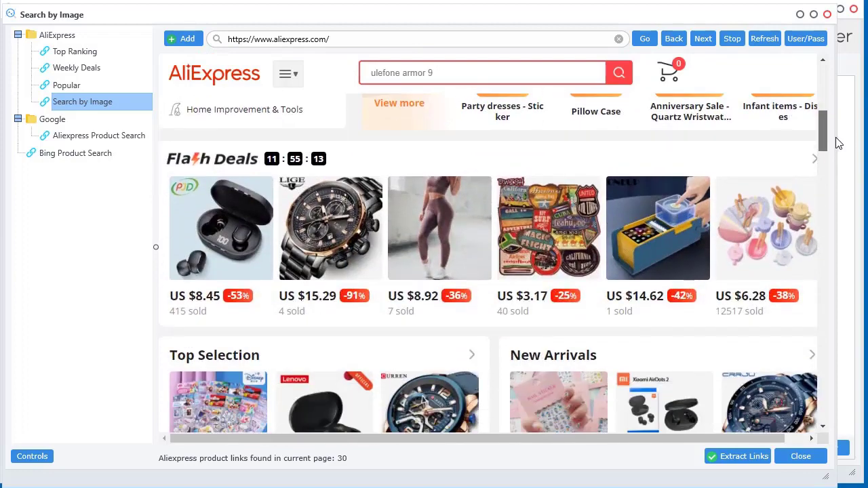
pyautogui.click(221, 165)
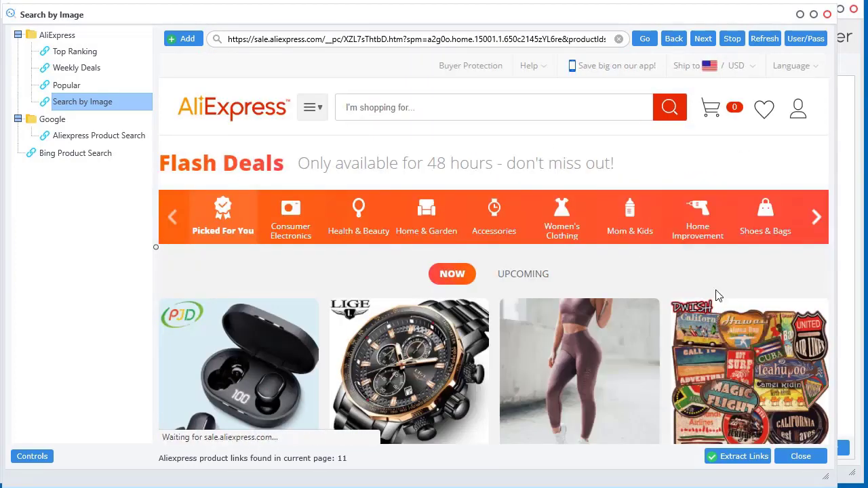
# Step: Browse the flash deals and switch to the Health & Beauty category
pyautogui.scroll(-3, 724, 233)
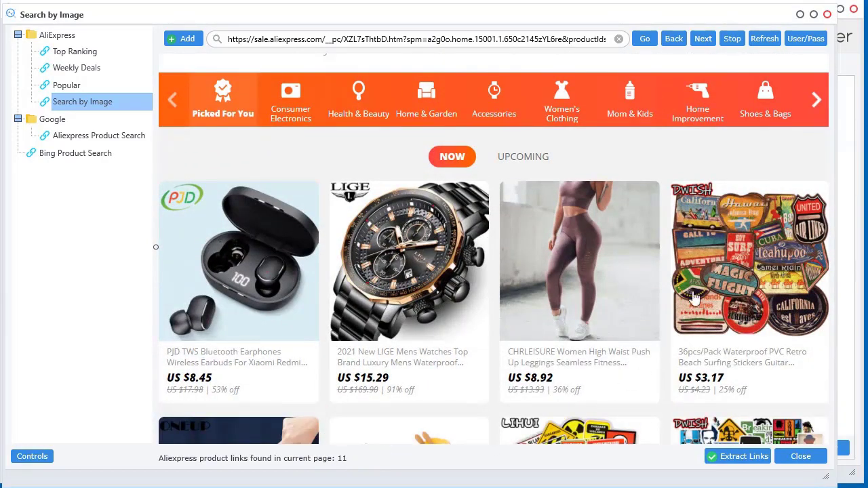
pyautogui.scroll(-10, 682, 351)
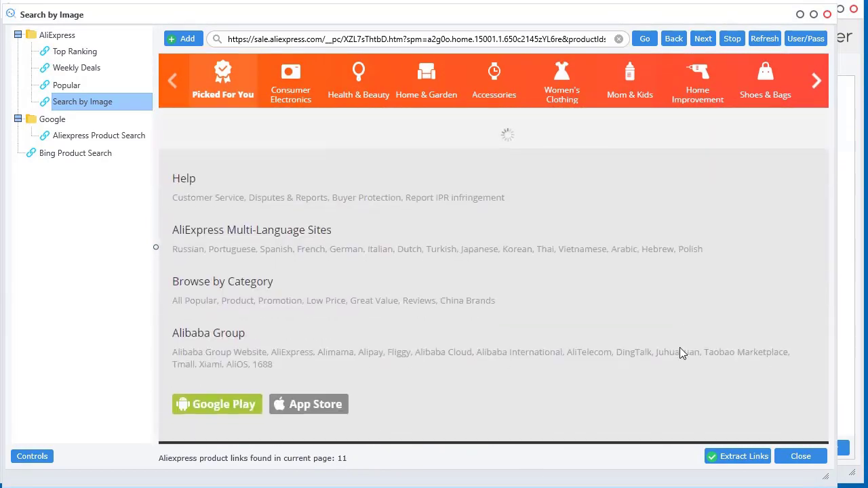
pyautogui.scroll(-5, 650, 334)
pyautogui.scroll(-4, 652, 335)
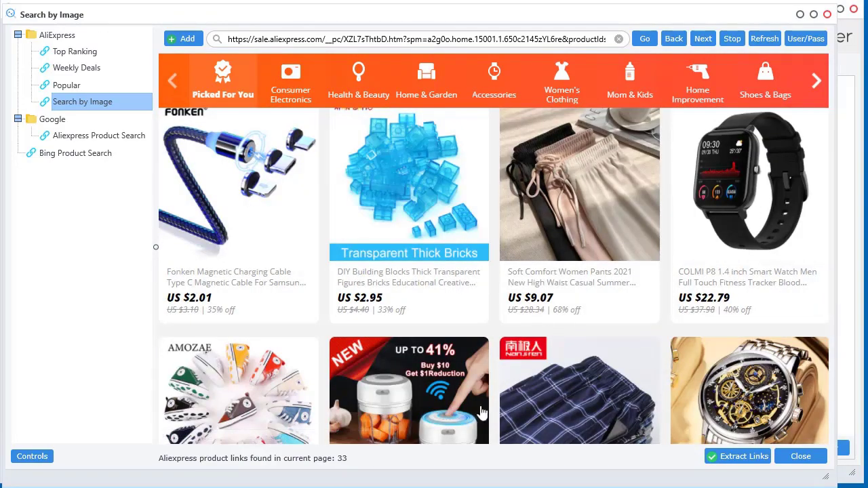
pyautogui.scroll(-3, 482, 412)
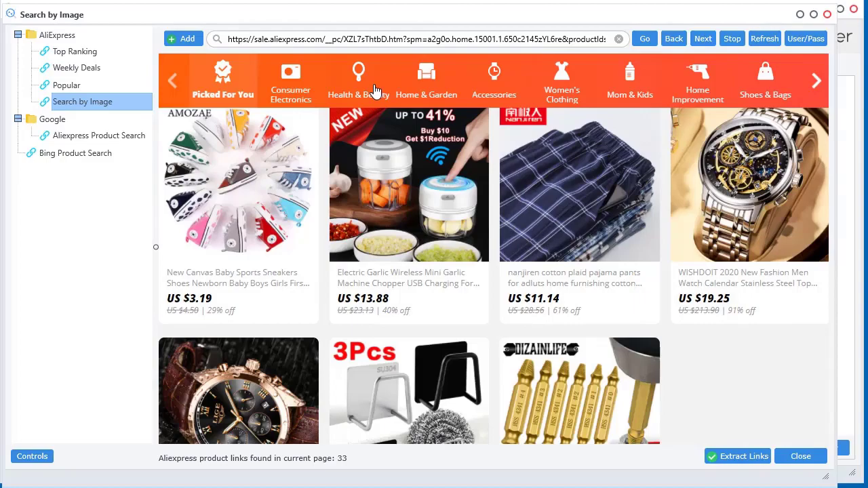
pyautogui.click(375, 91)
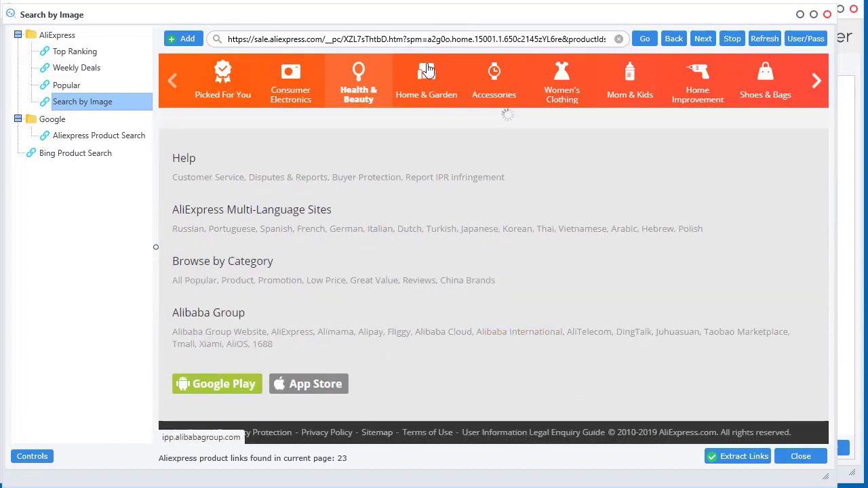
# Step: Show Home & Garden flash deals and extract their 12 product links, closing the browser
pyautogui.click(428, 70)
pyautogui.scroll(-5, 543, 258)
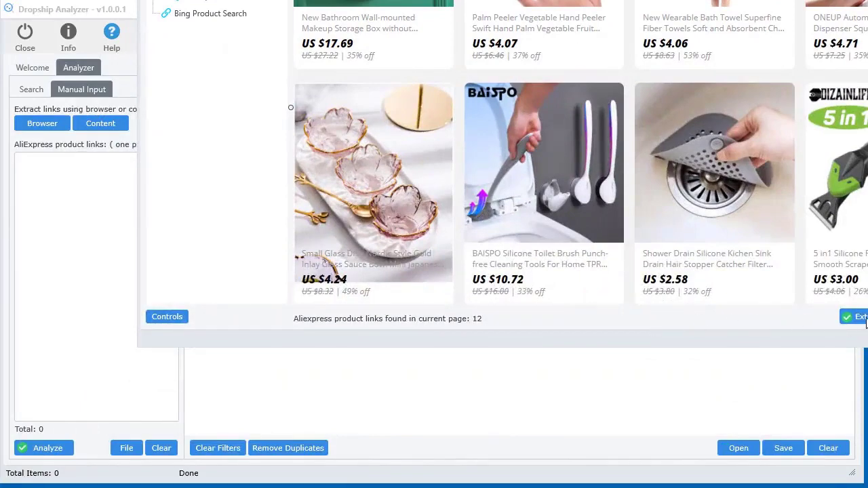
pyautogui.click(859, 318)
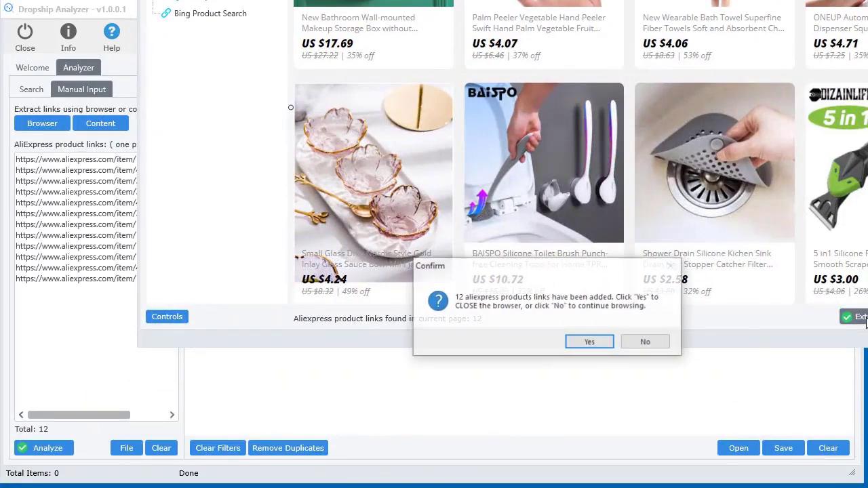
pyautogui.click(589, 343)
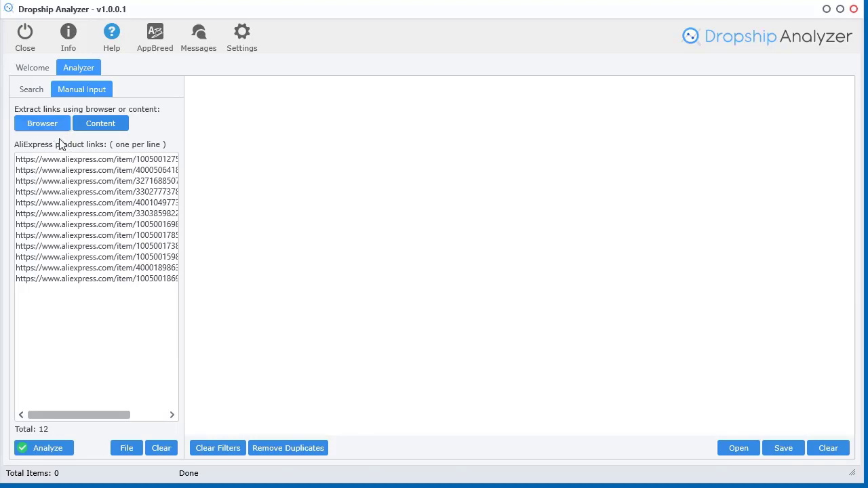
# Step: Reopen the built-in browser and shift its window slightly right
pyautogui.click(44, 127)
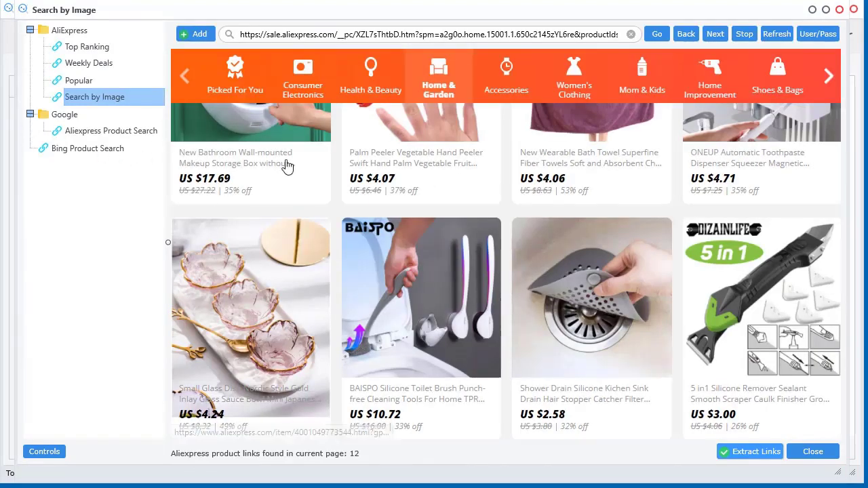
pyautogui.moveTo(482, 17); pyautogui.dragTo(499, 15)
pyautogui.scroll(10, 596, 295)
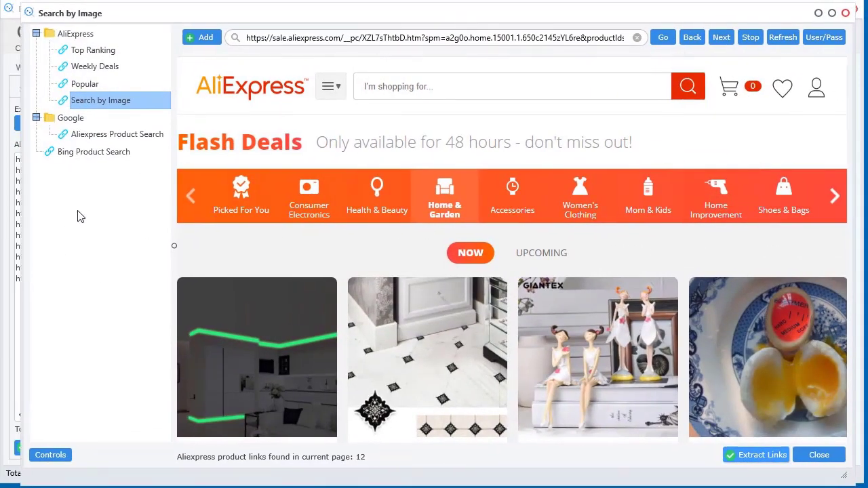
# Step: Open the AliExpress Top Ranking page and widen the browser window to the screen edge
pyautogui.click(80, 52)
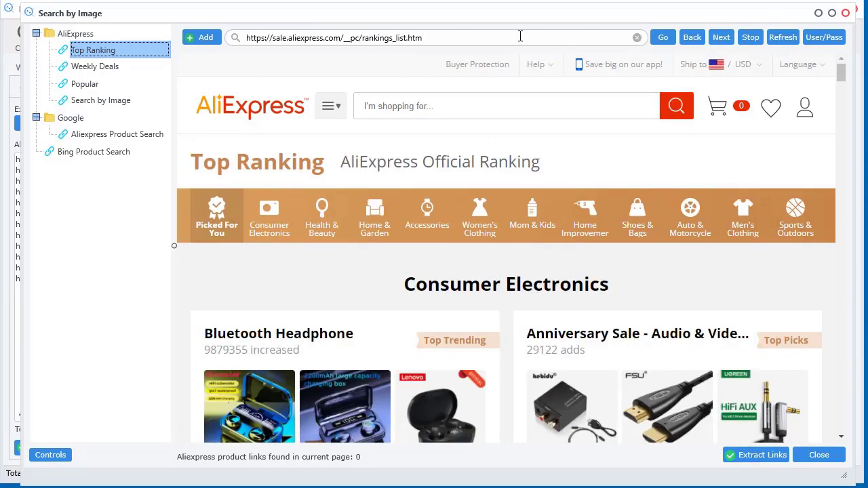
pyautogui.moveTo(533, 22); pyautogui.dragTo(510, 20)
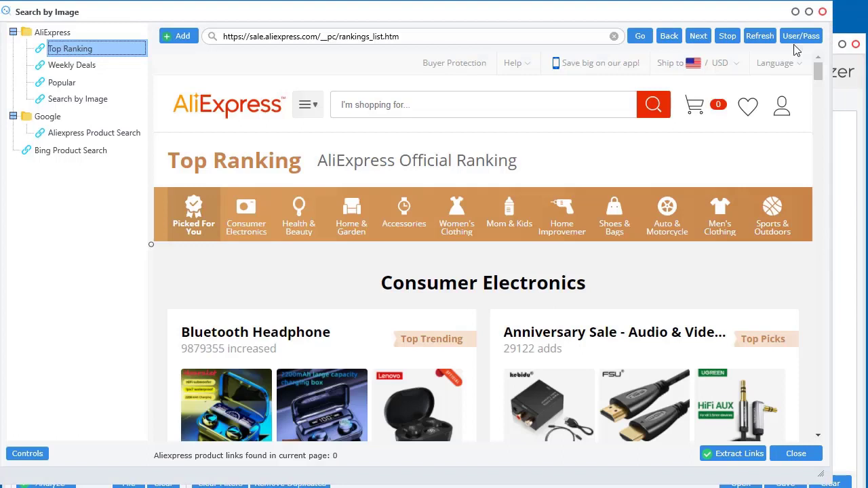
pyautogui.moveTo(831, 117); pyautogui.dragTo(867, 116)
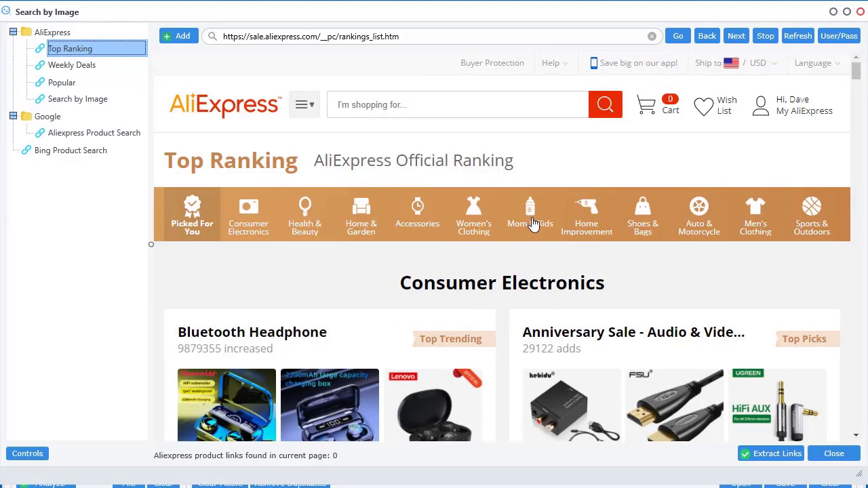
# Step: Show the Home Improvement category rankings and scroll through them
pyautogui.click(589, 219)
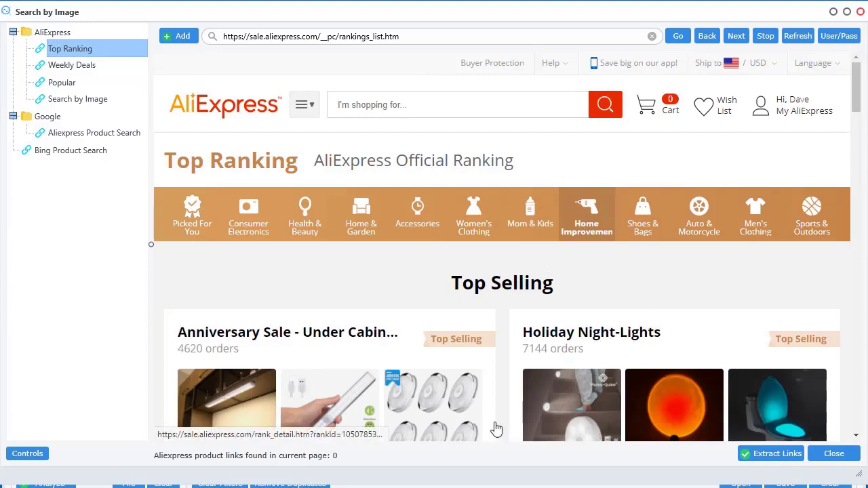
pyautogui.scroll(-2, 496, 429)
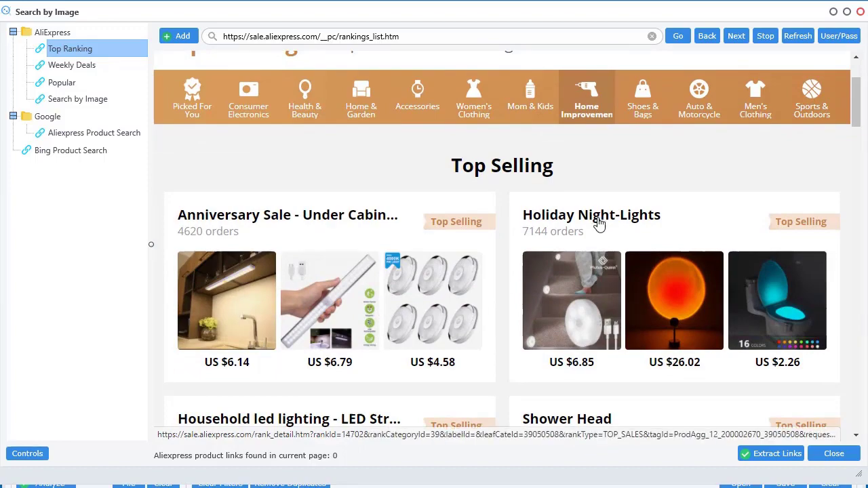
pyautogui.scroll(-3, 814, 216)
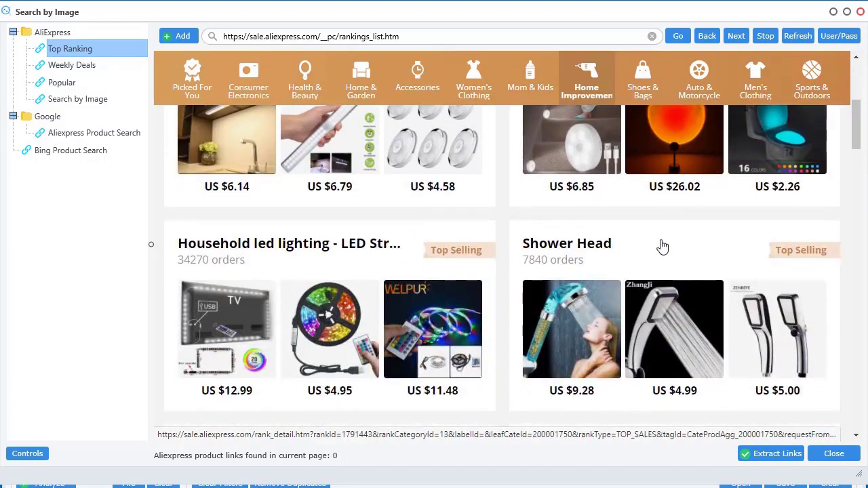
pyautogui.scroll(-6, 519, 238)
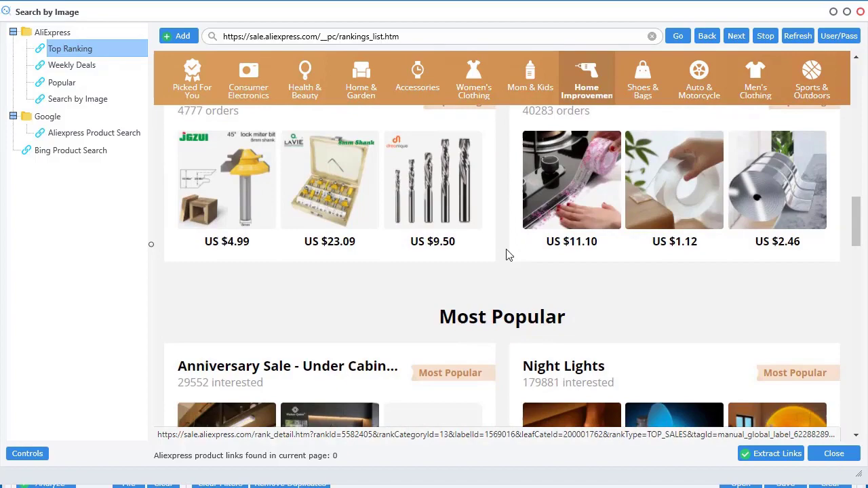
pyautogui.scroll(-3, 509, 255)
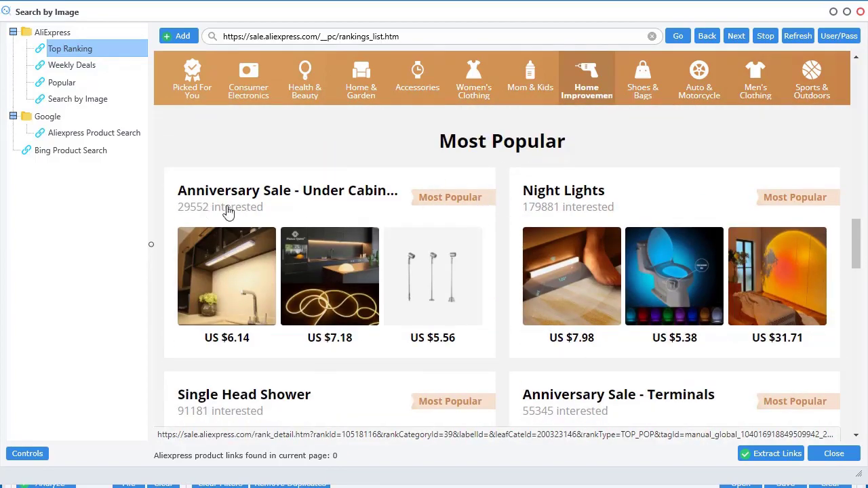
pyautogui.scroll(-9, 510, 271)
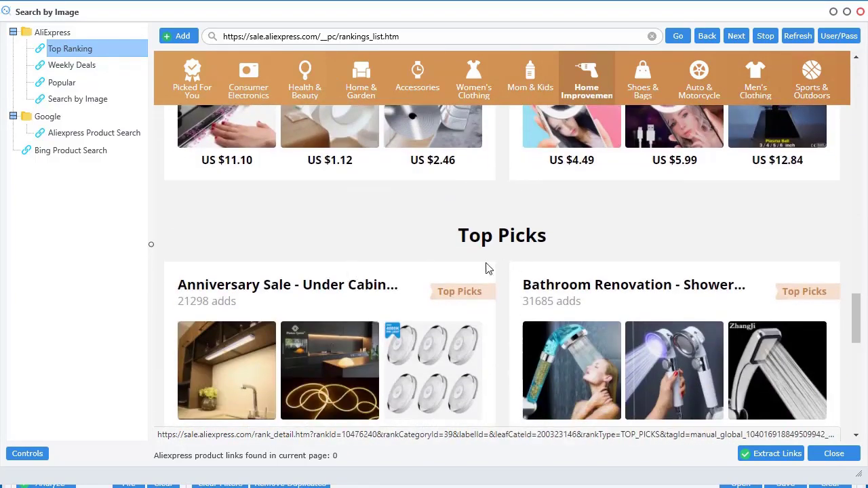
pyautogui.scroll(-12, 476, 295)
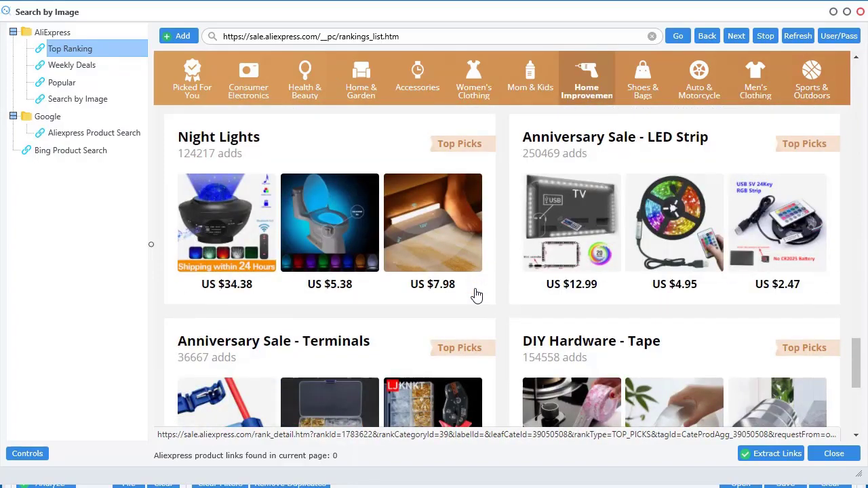
pyautogui.scroll(15, 479, 301)
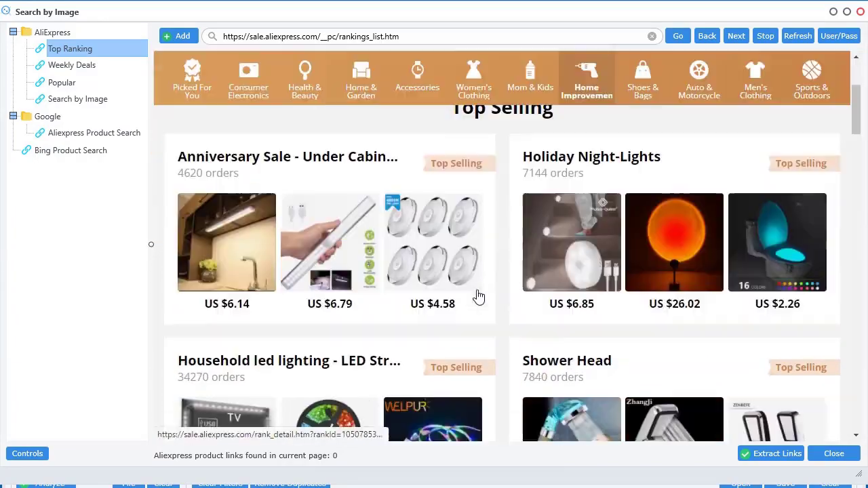
# Step: Open the Under Cabinet Lights top-selling ranking and browse its products
pyautogui.click(463, 168)
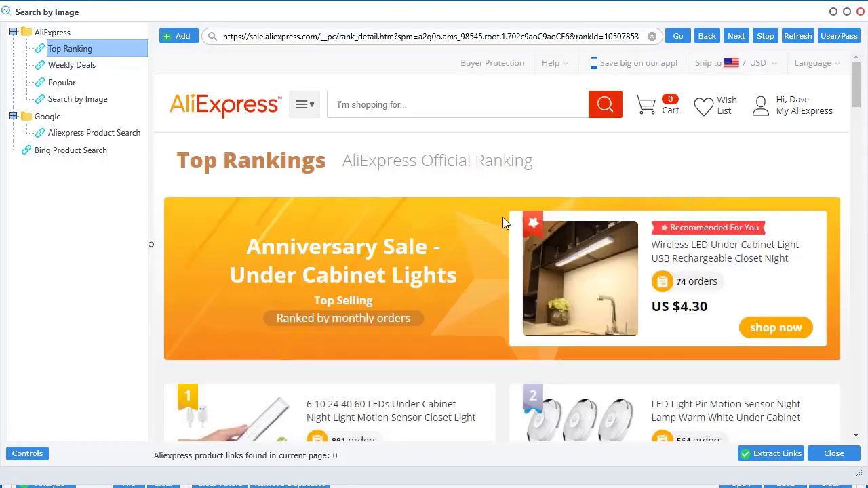
pyautogui.scroll(-4, 471, 363)
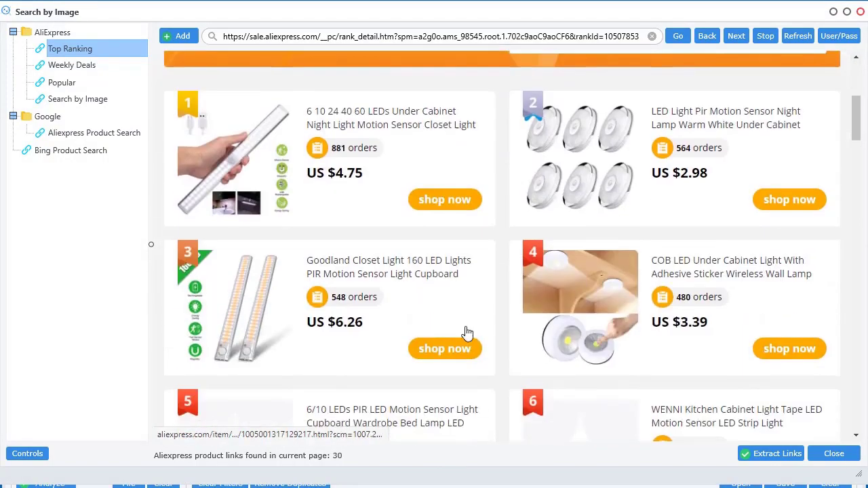
pyautogui.scroll(-8, 484, 346)
pyautogui.scroll(9, 485, 335)
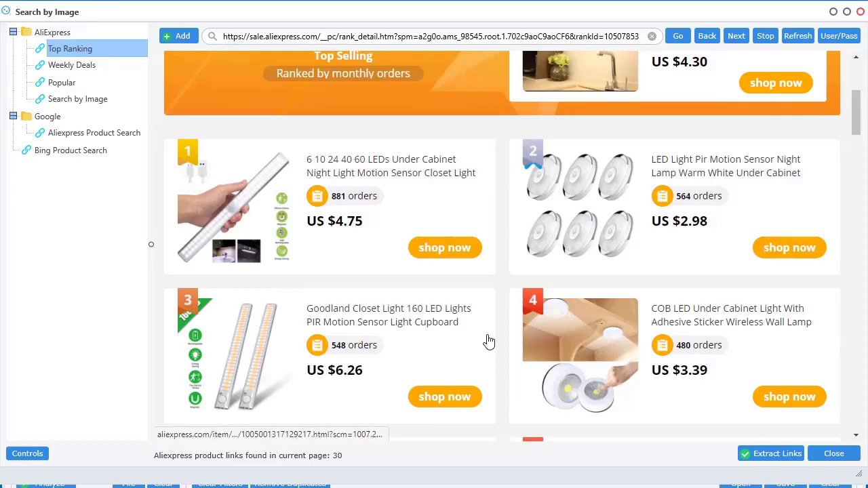
pyautogui.scroll(2, 301, 202)
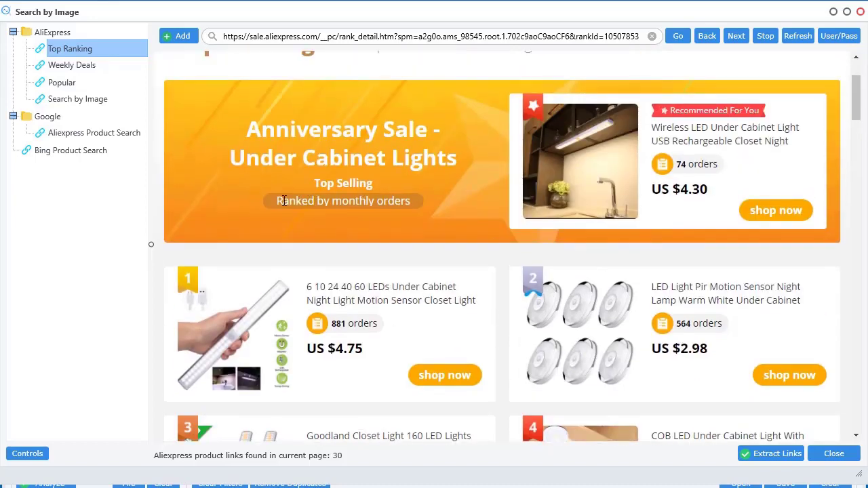
pyautogui.moveTo(284, 200); pyautogui.dragTo(407, 206)
pyautogui.click(435, 217)
pyautogui.scroll(-1, 439, 221)
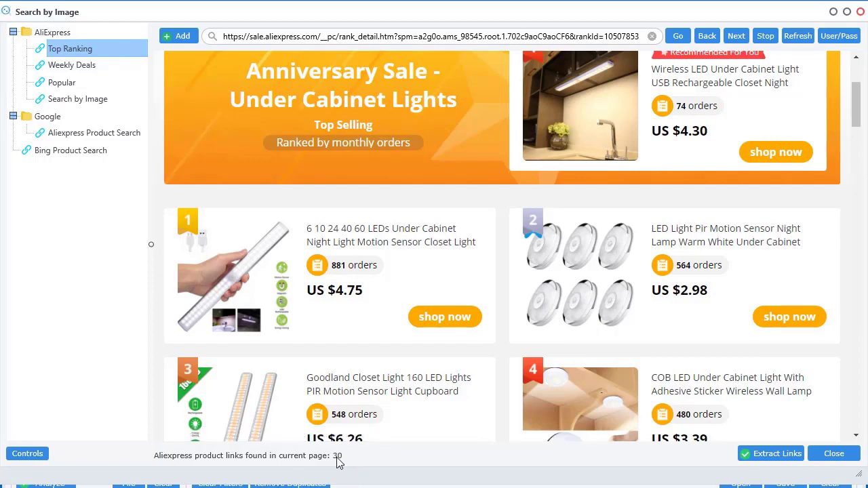
# Step: Extract its 30 product links and close the browser, bringing the list to 42
pyautogui.click(759, 458)
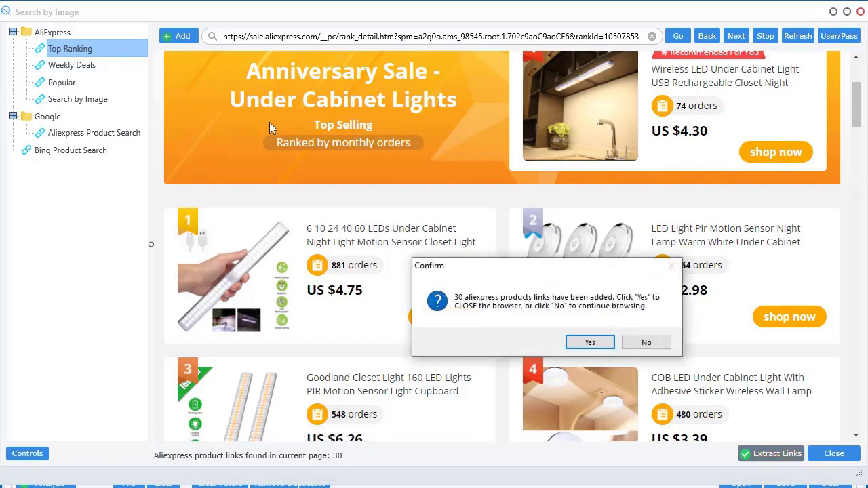
pyautogui.click(591, 342)
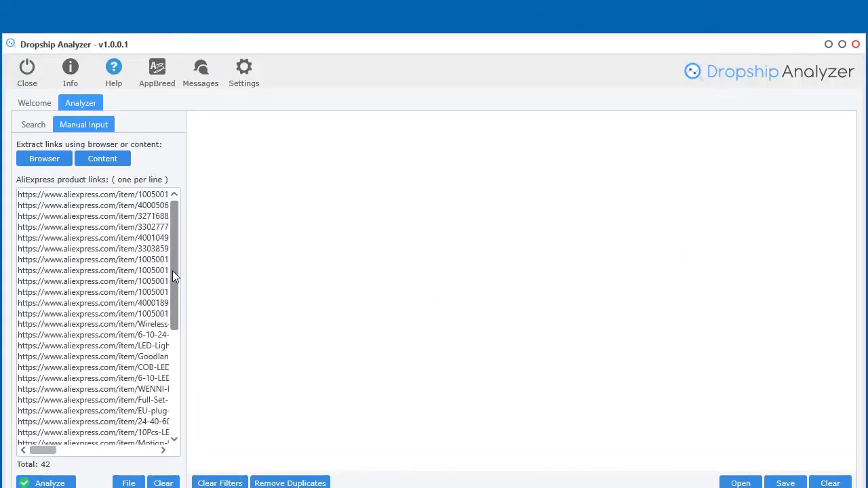
pyautogui.scroll(-6, 172, 271)
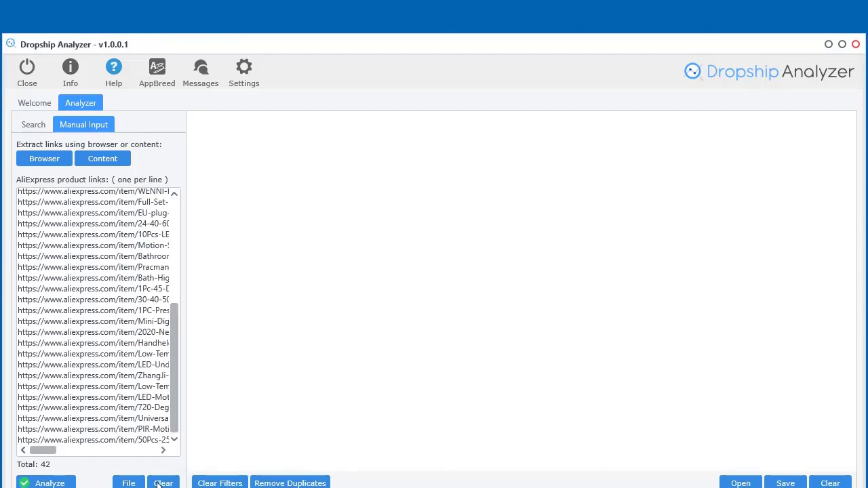
# Step: Clear the links list and open the AliExpress Weekly Deals page in the built-in browser
pyautogui.click(164, 484)
pyautogui.click(38, 162)
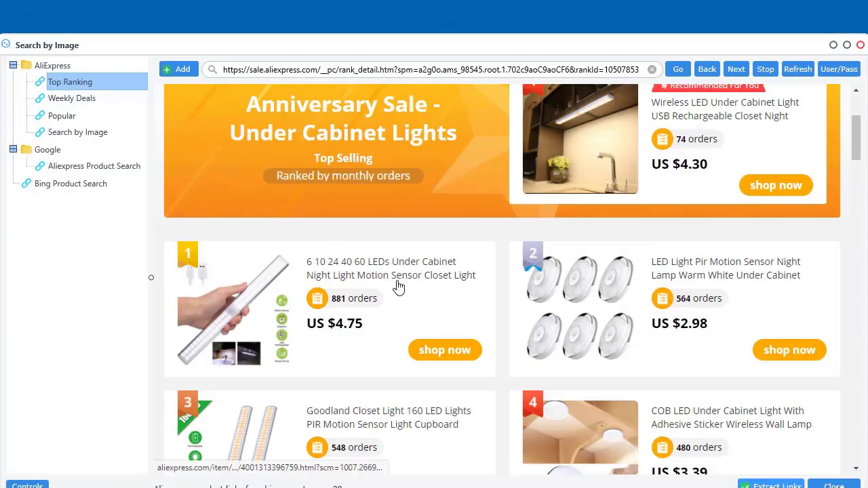
pyautogui.scroll(3, 398, 287)
pyautogui.click(80, 100)
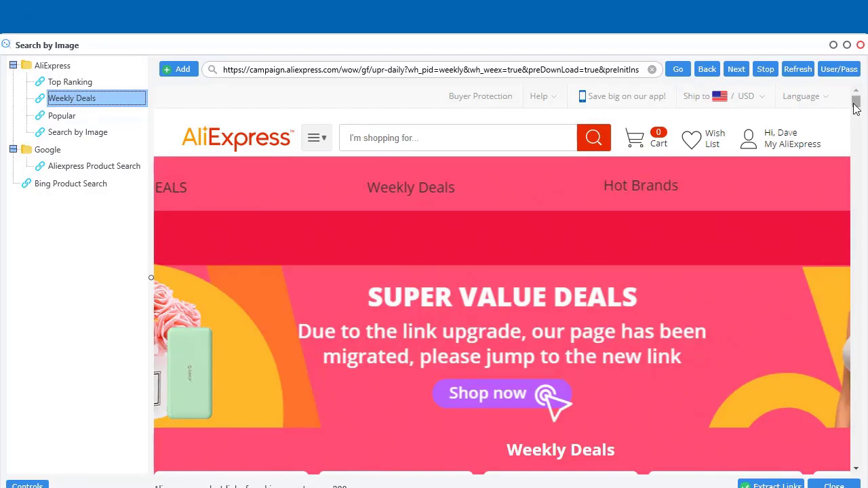
# Step: Extract the 290 Weekly Deals product links, close the browser and scroll through the list
pyautogui.moveTo(857, 109); pyautogui.dragTo(856, 216)
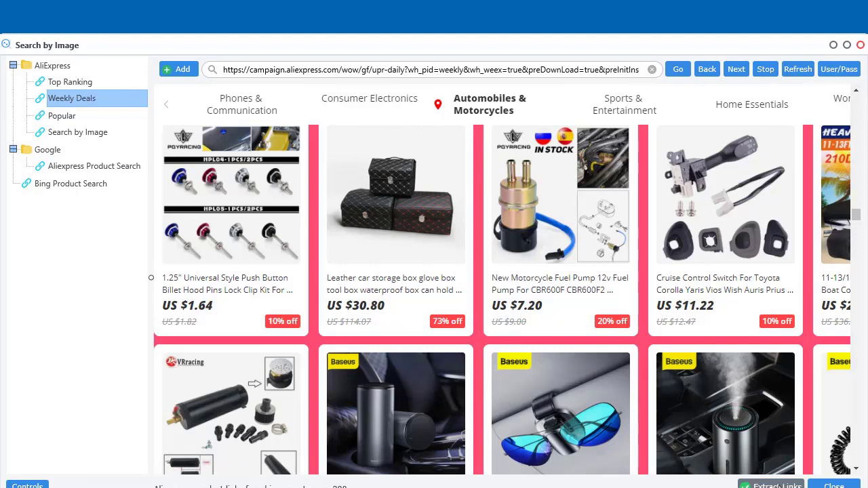
pyautogui.click(784, 486)
pyautogui.click(590, 341)
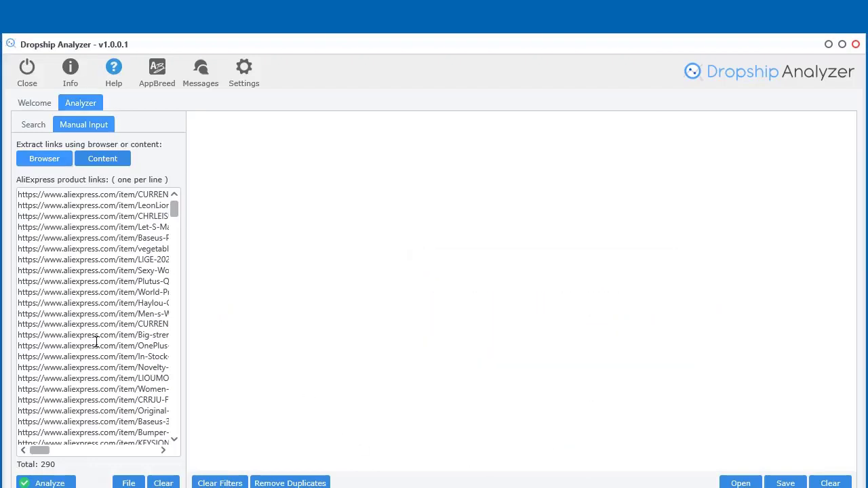
pyautogui.moveTo(173, 208); pyautogui.dragTo(171, 433)
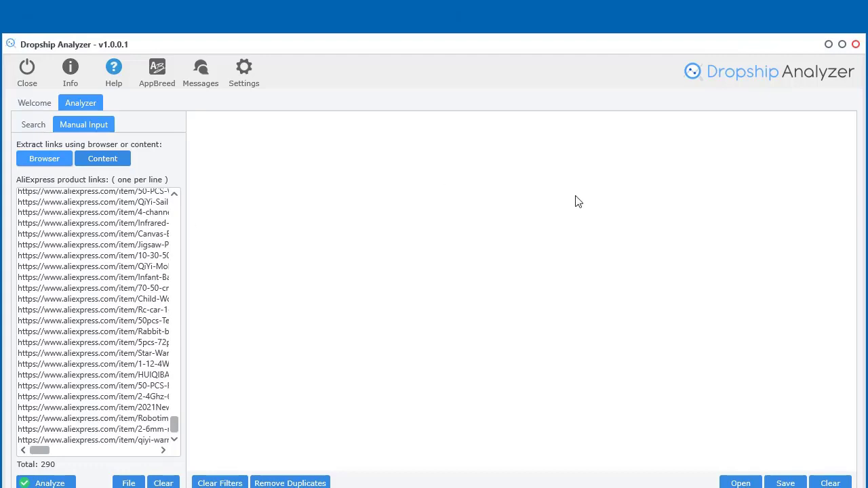
pyautogui.moveTo(173, 414); pyautogui.dragTo(190, 196)
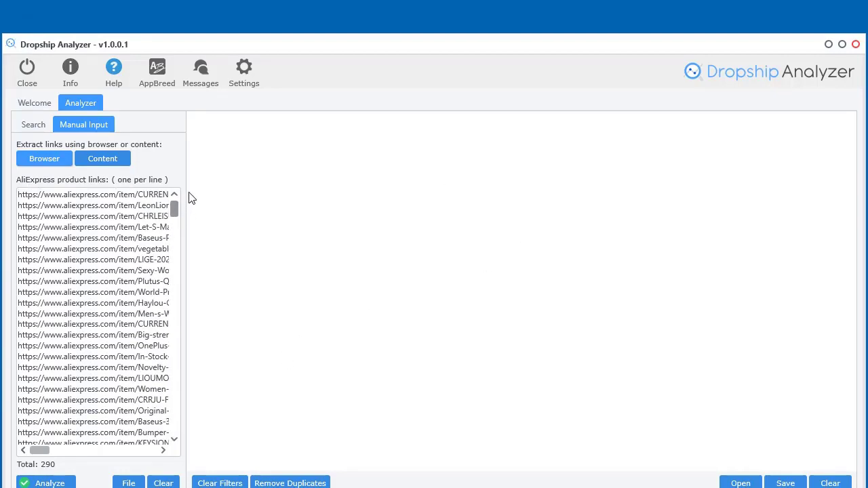
# Step: Reopen the Search by Image browser and scroll the Weekly Deals page back to its top
pyautogui.click(58, 163)
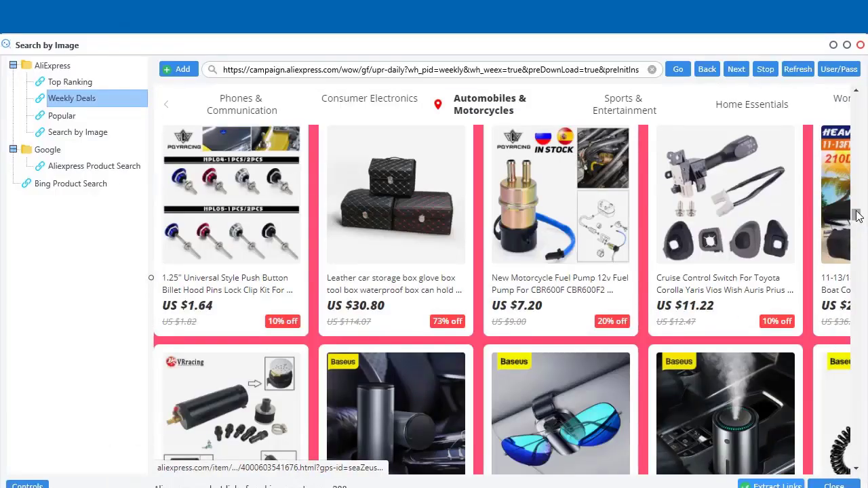
pyautogui.moveTo(860, 216); pyautogui.dragTo(860, 102)
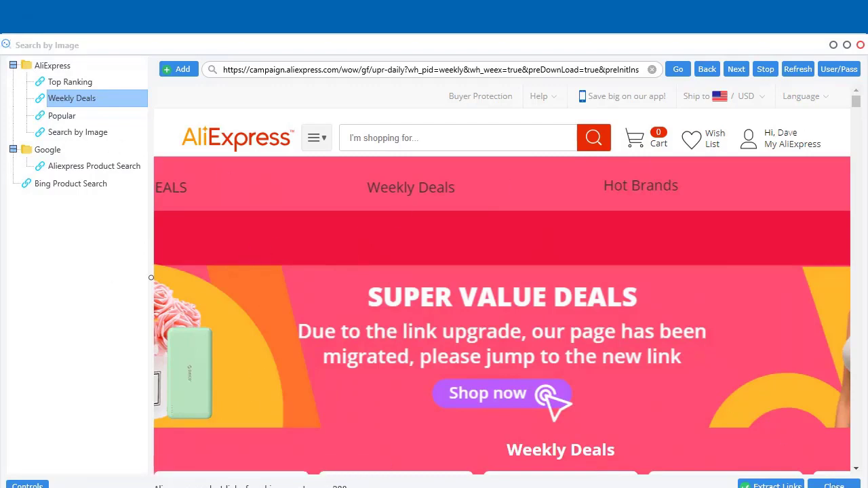
# Step: Open the Popular bookmark to the fabric poplin results (1645) and scroll through them
pyautogui.click(65, 117)
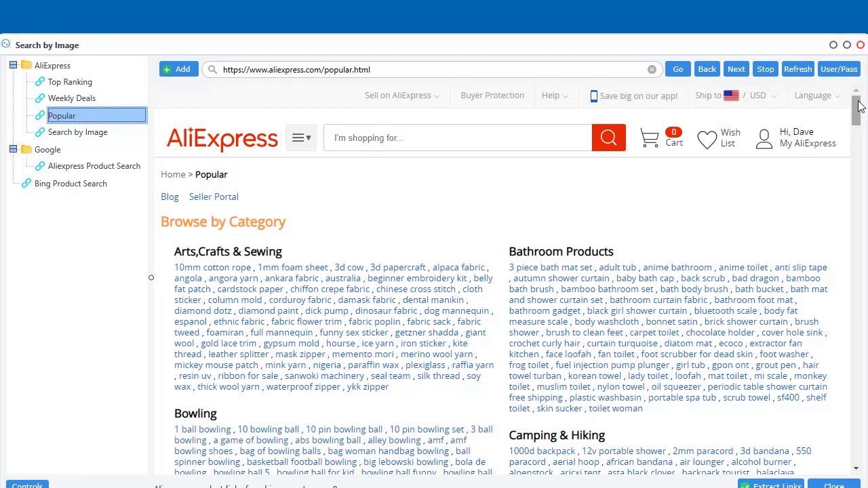
pyautogui.moveTo(860, 121); pyautogui.dragTo(859, 451)
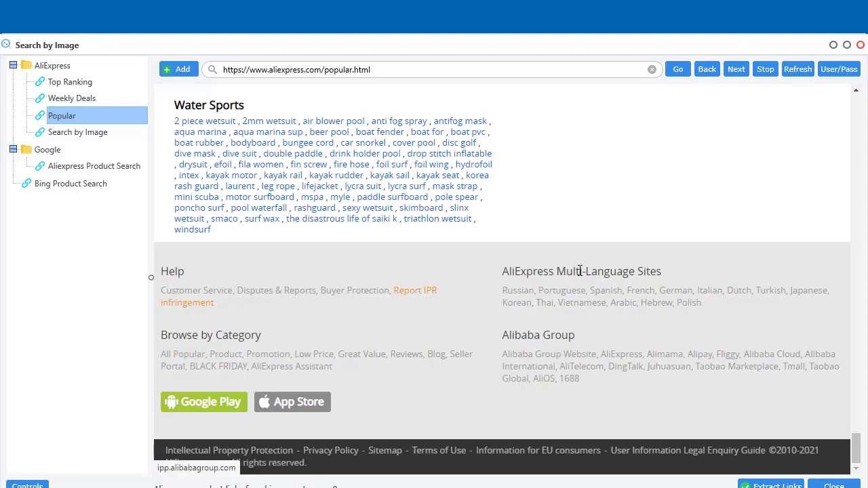
pyautogui.moveTo(856, 449); pyautogui.dragTo(858, 118)
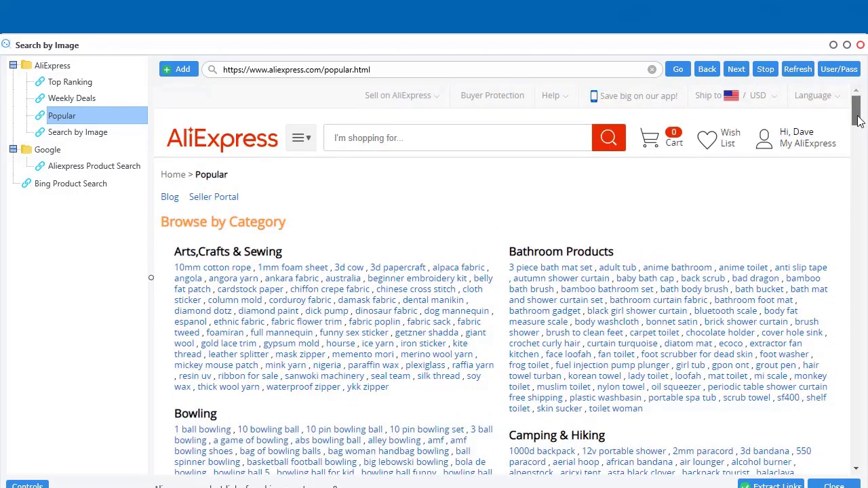
pyautogui.scroll(-1, 858, 121)
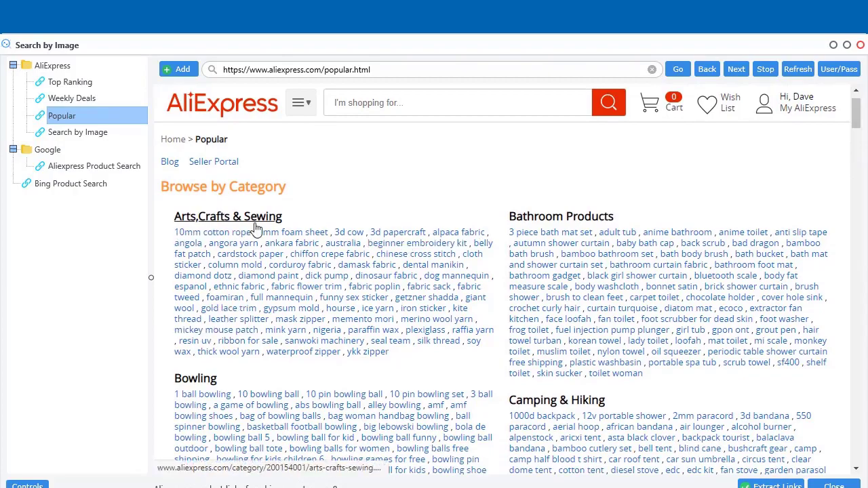
pyautogui.scroll(-5, 610, 353)
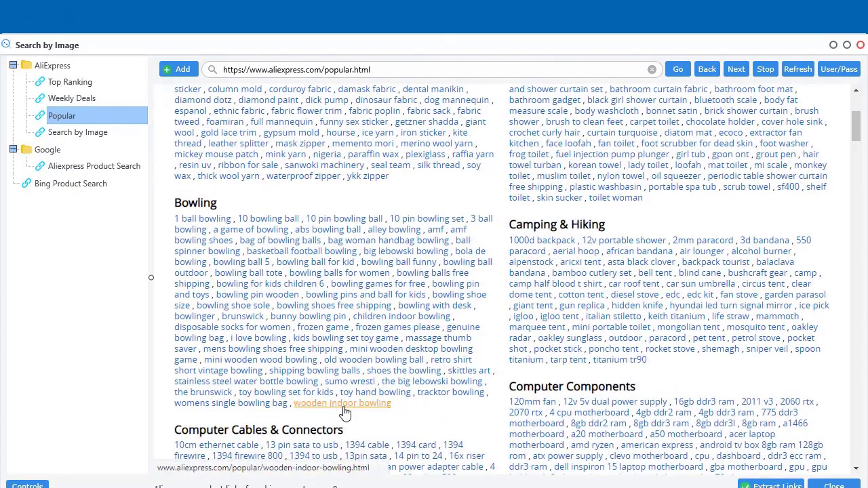
pyautogui.scroll(6, 344, 412)
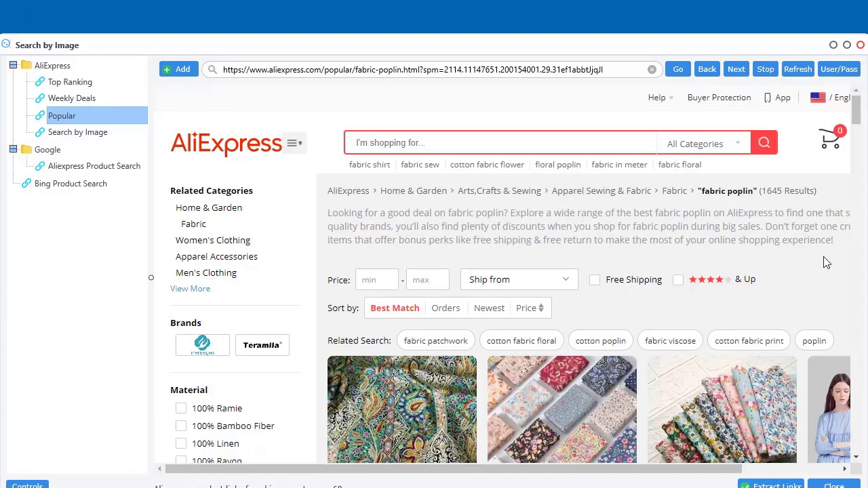
# Step: Extract the 60 fabric poplin product links, bringing the link list to 350
pyautogui.scroll(-5, 825, 258)
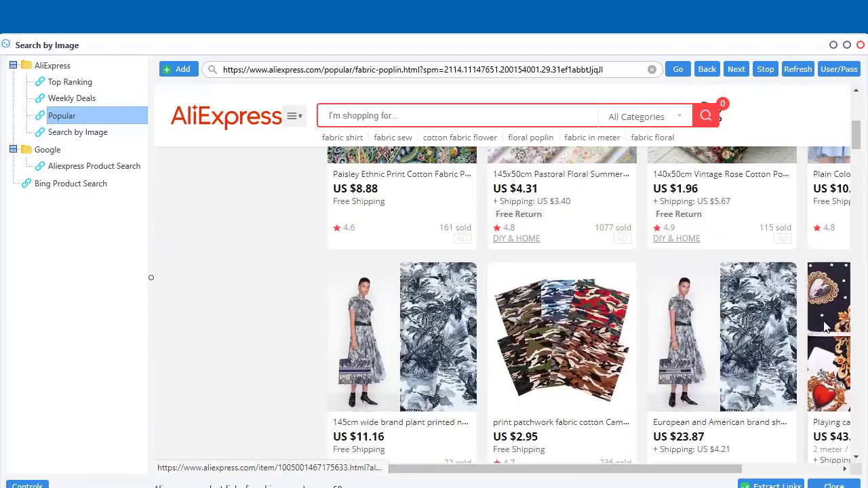
pyautogui.scroll(3, 825, 327)
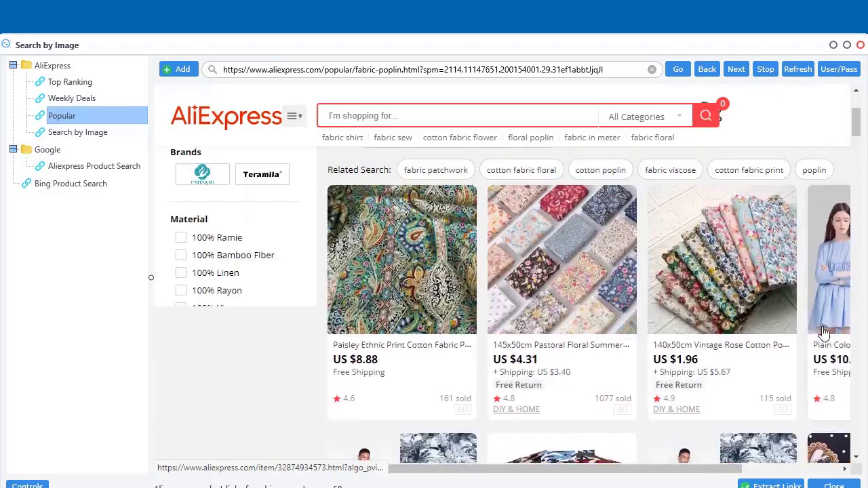
pyautogui.click(746, 484)
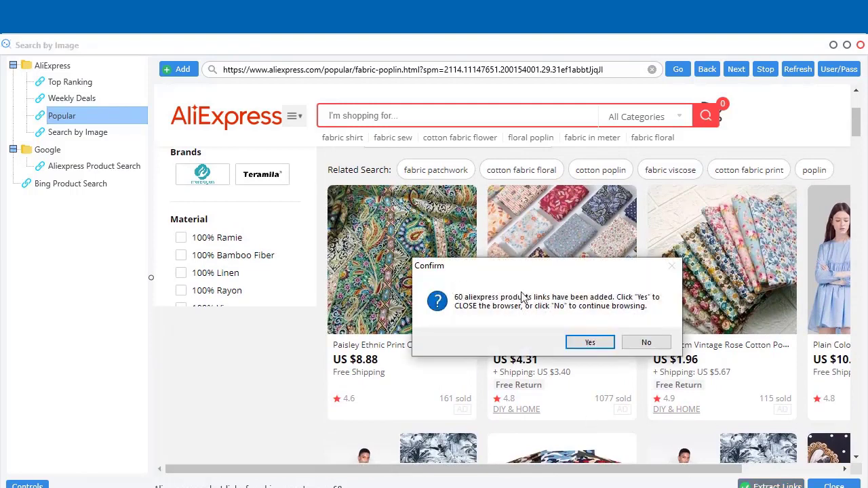
pyautogui.click(586, 343)
# Step: Empty the link list and reopen the browser on AliExpress's Popular page
pyautogui.moveTo(174, 208); pyautogui.dragTo(175, 427)
pyautogui.click(163, 483)
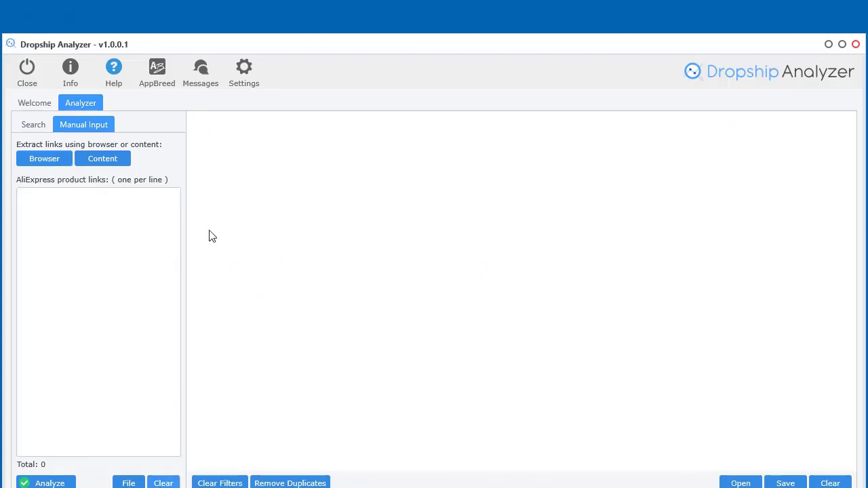
pyautogui.click(39, 162)
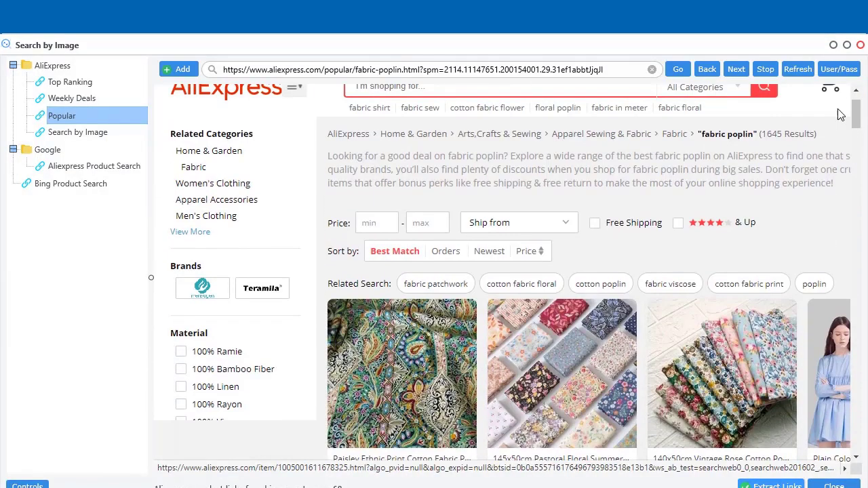
pyautogui.scroll(3, 857, 126)
pyautogui.click(400, 213)
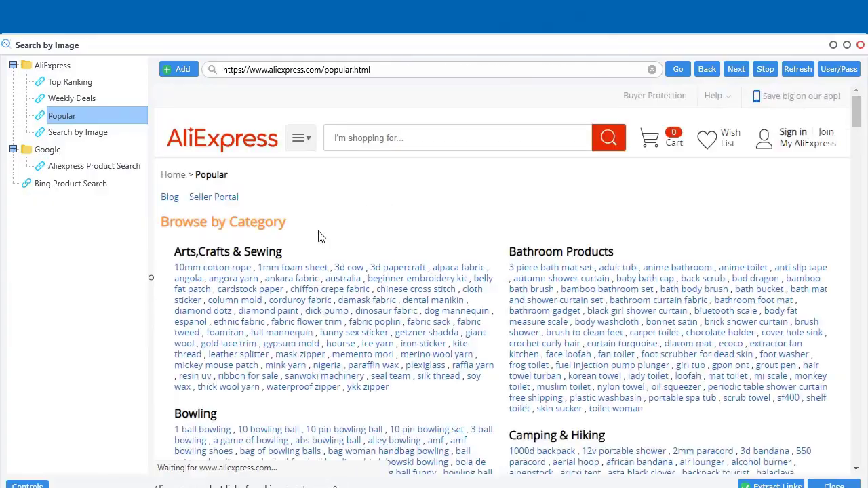
pyautogui.scroll(-5, 576, 325)
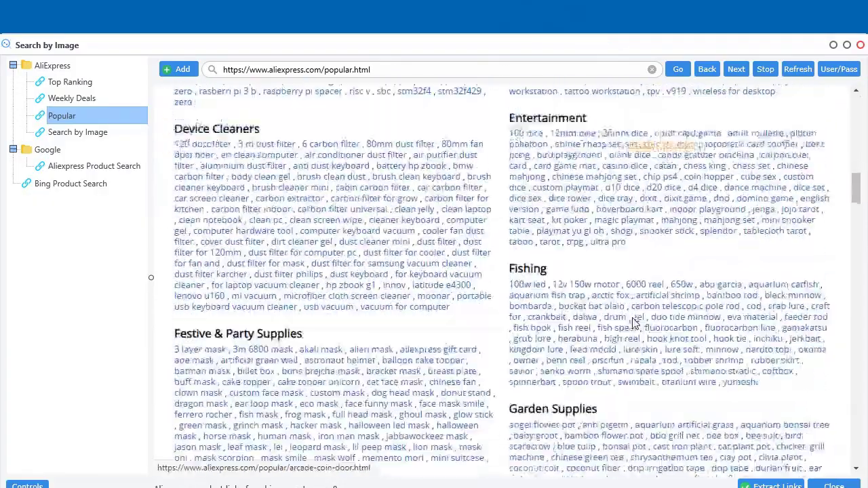
pyautogui.scroll(-4, 634, 322)
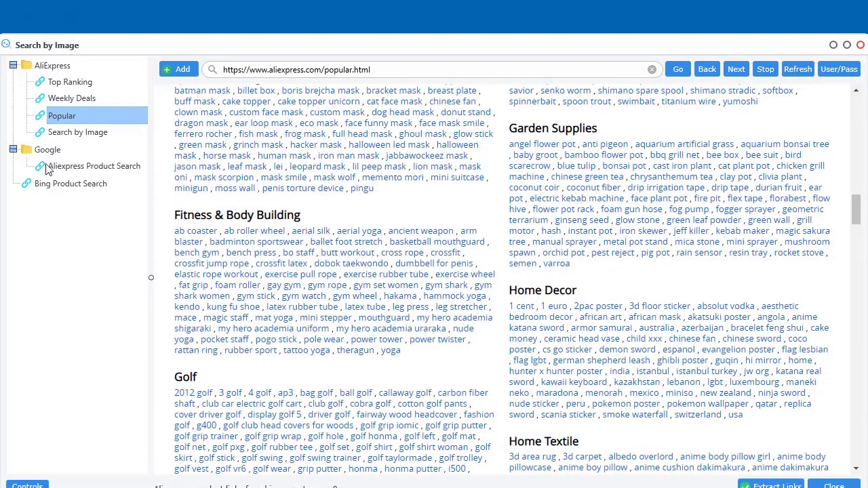
pyautogui.scroll(15, 682, 300)
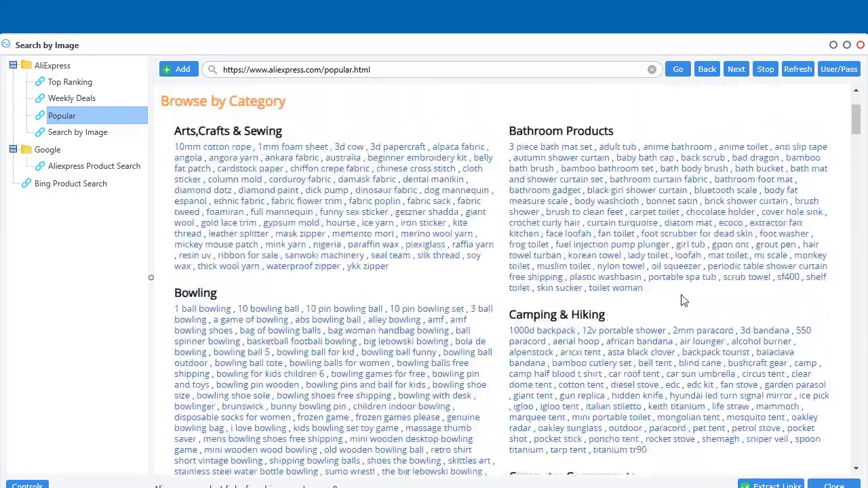
pyautogui.scroll(2, 682, 301)
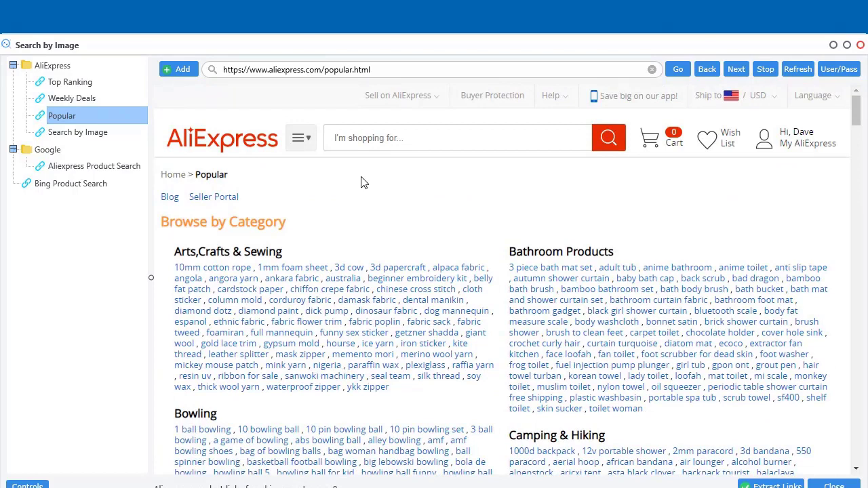
# Step: Load the Google Aliexpress Product Search and check its 26,800,000 result count
pyautogui.click(73, 167)
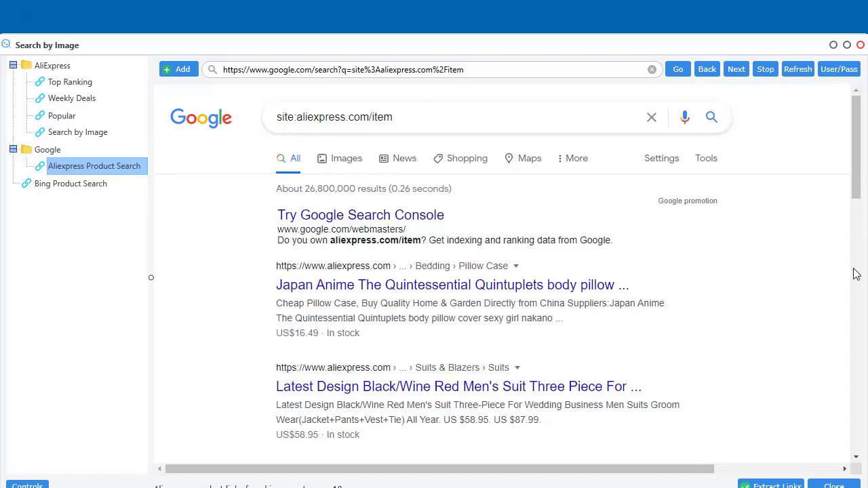
pyautogui.moveTo(865, 160); pyautogui.dragTo(859, 136)
pyautogui.moveTo(355, 189); pyautogui.dragTo(319, 190)
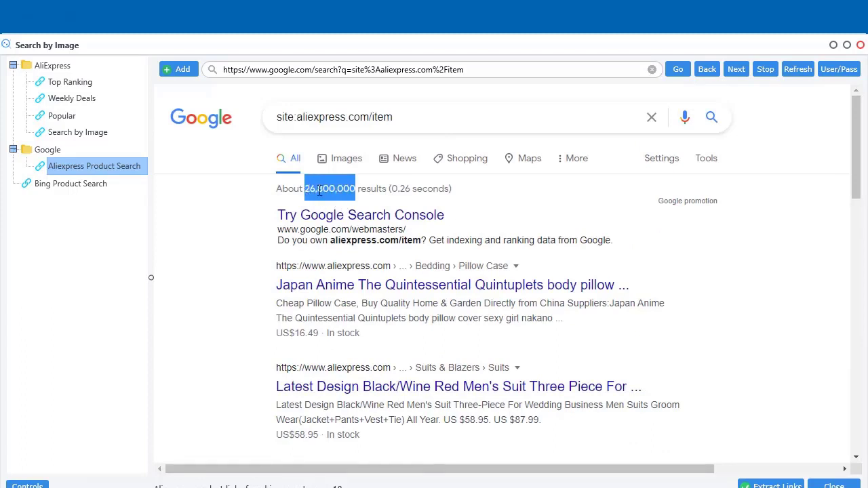
pyautogui.click(804, 298)
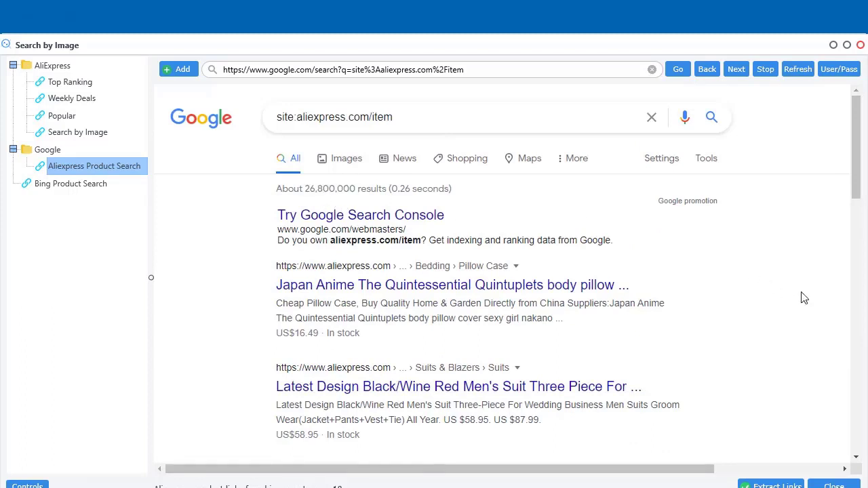
# Step: Add "mug" "mother" to the site:aliexpress.com/item Google query and search it
pyautogui.click(485, 120)
pyautogui.write('mug')
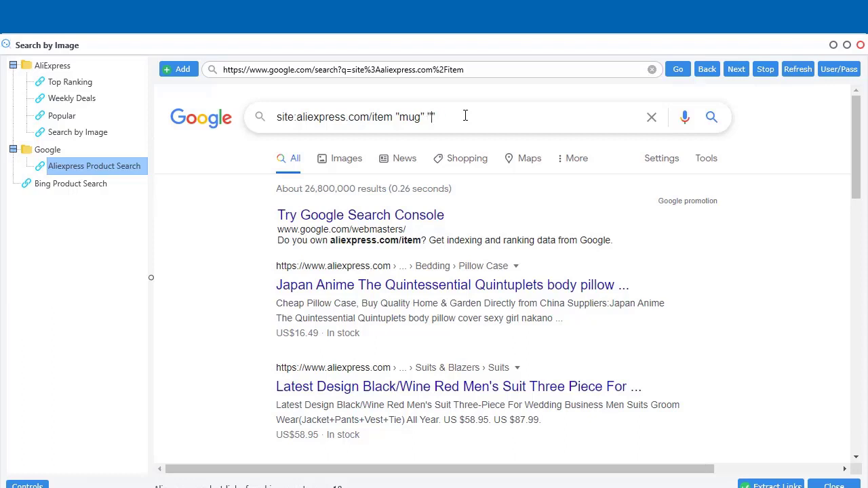
pyautogui.write('mother"')
pyautogui.click(712, 121)
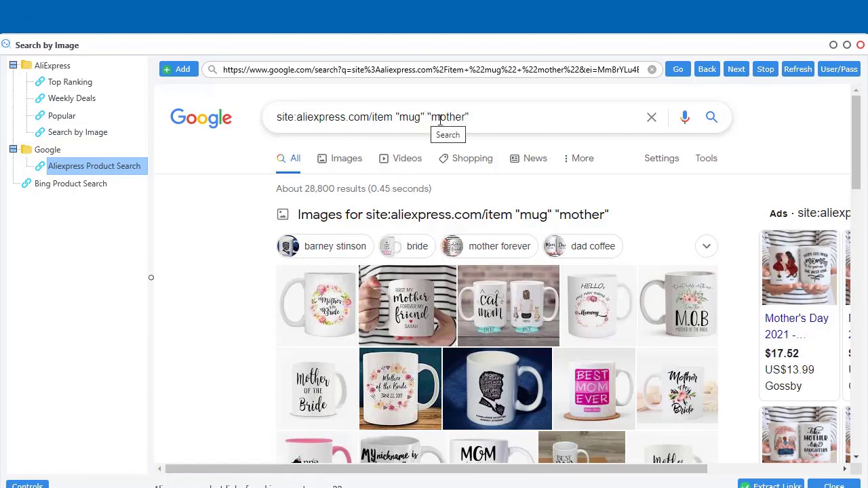
# Step: Add the 22 product links from the Google mug-and-mother results, then reopen the browser
pyautogui.scroll(-8, 217, 343)
pyautogui.scroll(-4, 217, 342)
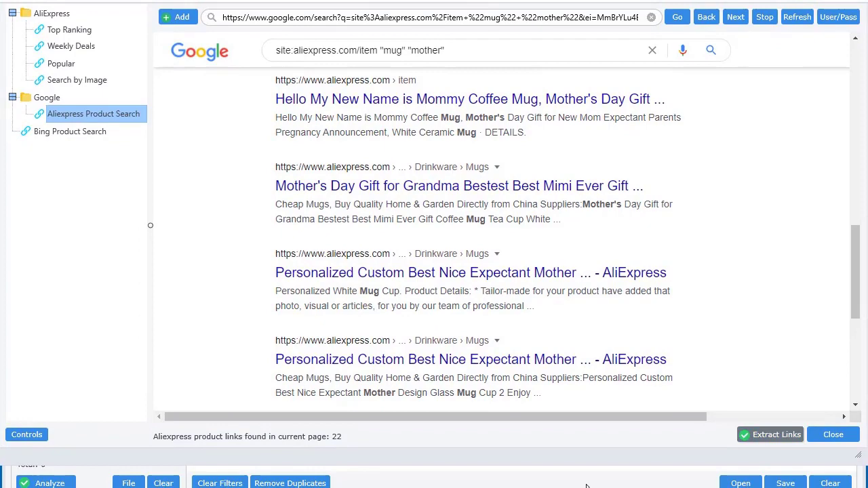
pyautogui.click(591, 344)
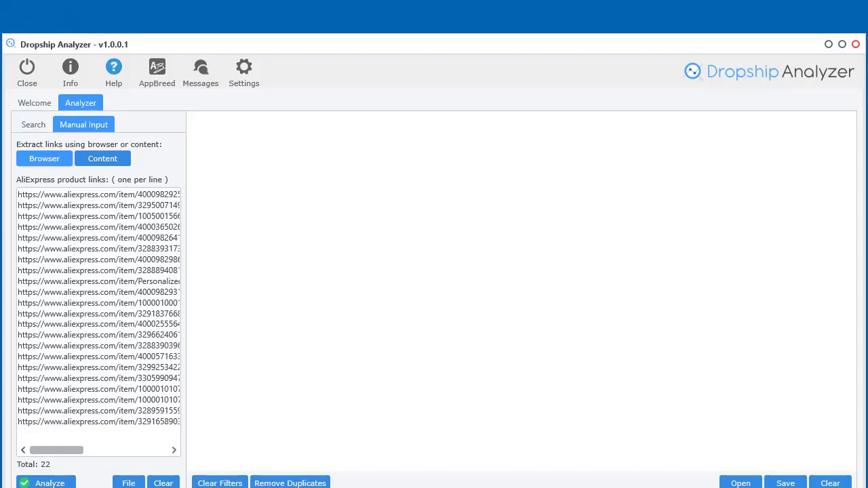
pyautogui.click(57, 160)
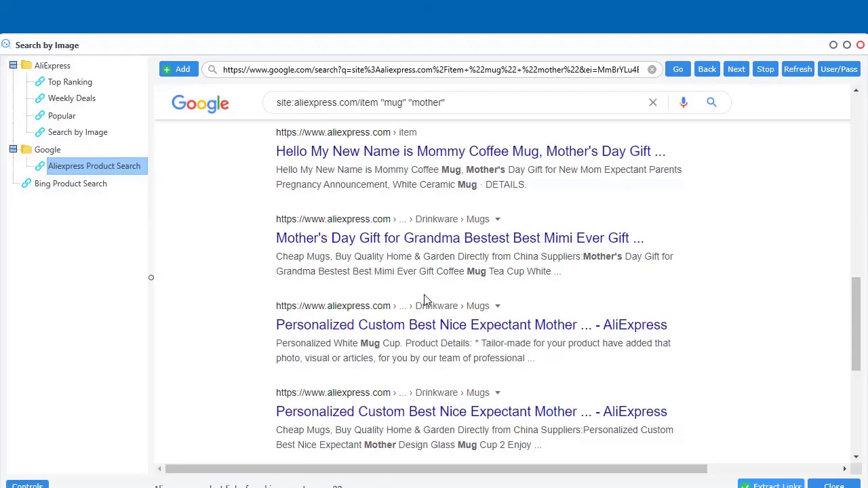
# Step: Search Bing for AliExpress "mothers day" items and extract their links, totalling 28
pyautogui.click(80, 187)
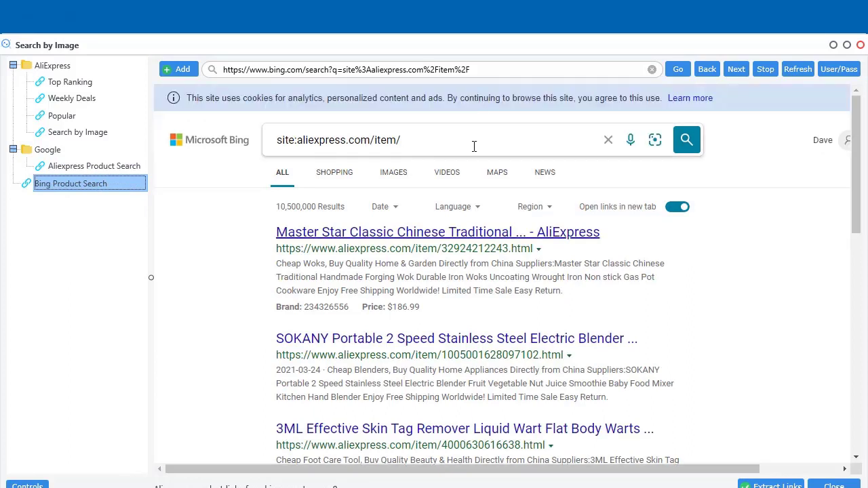
pyautogui.click(473, 146)
pyautogui.write('"mother')
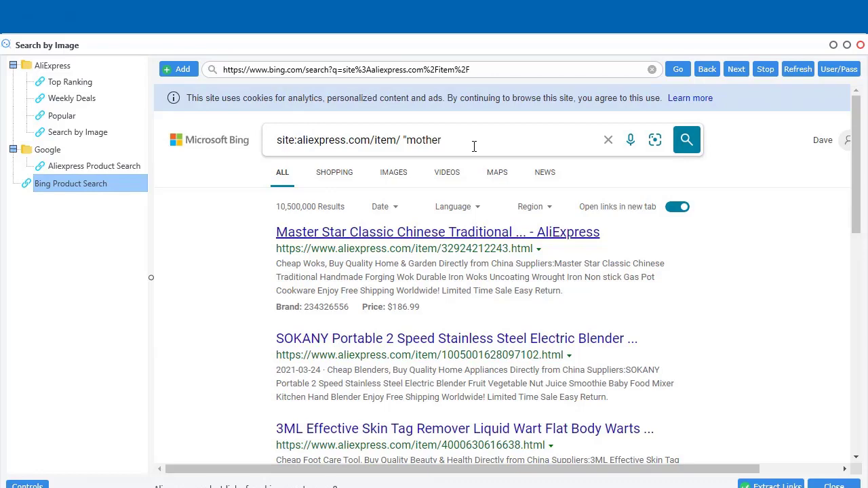
pyautogui.write('s day')
pyautogui.press('Return')
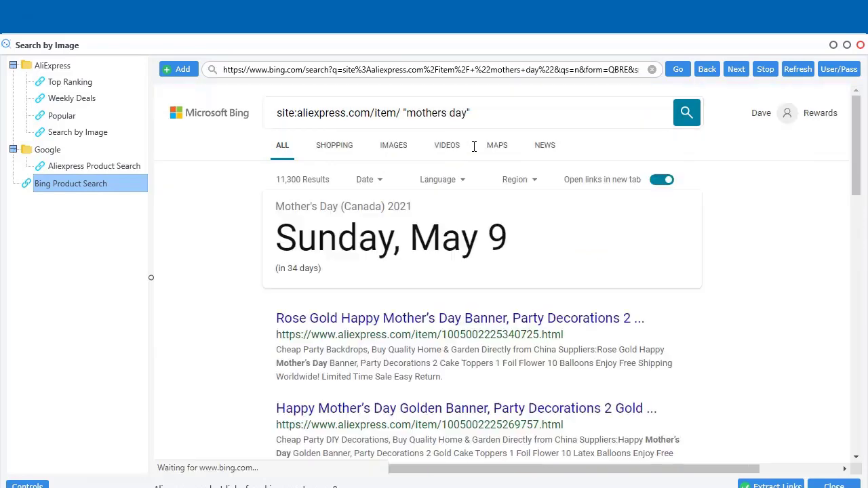
pyautogui.scroll(-2, 197, 319)
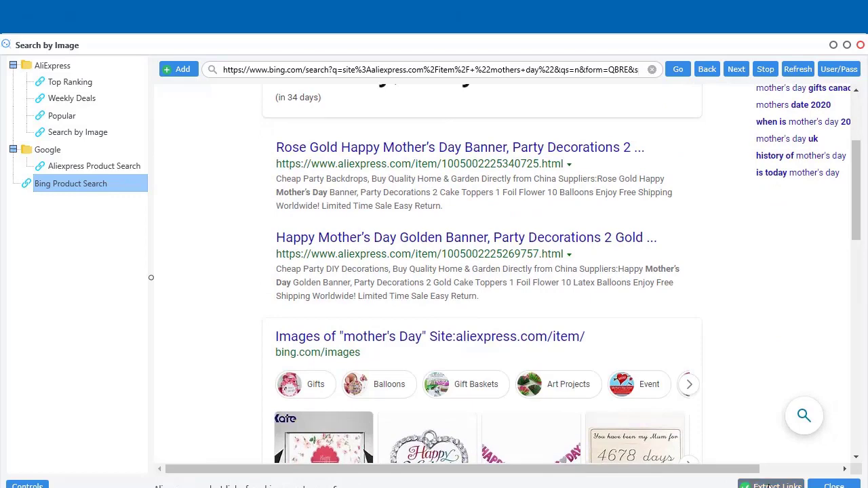
pyautogui.click(774, 486)
pyautogui.click(641, 341)
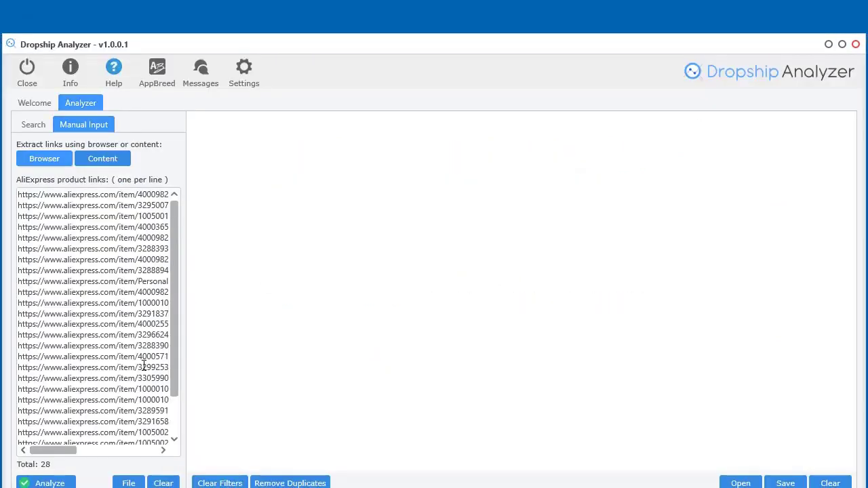
# Step: Analyze all 28 collected links and review the 22 mother-themed mug product rows
pyautogui.moveTo(175, 335); pyautogui.dragTo(281, 207)
pyautogui.click(33, 482)
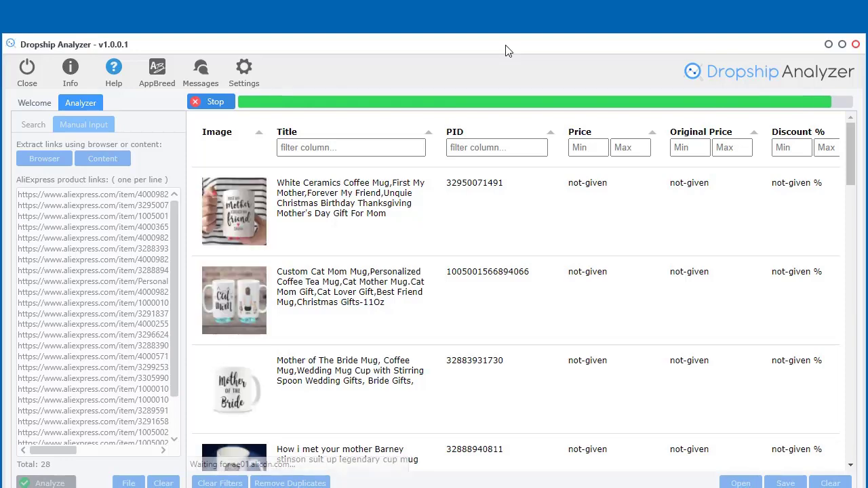
pyautogui.moveTo(506, 51); pyautogui.dragTo(514, 8)
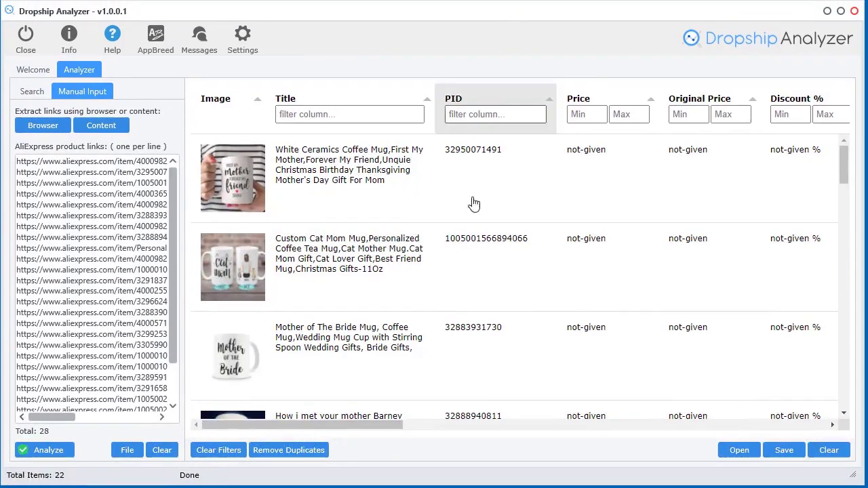
pyautogui.moveTo(297, 427); pyautogui.dragTo(755, 441)
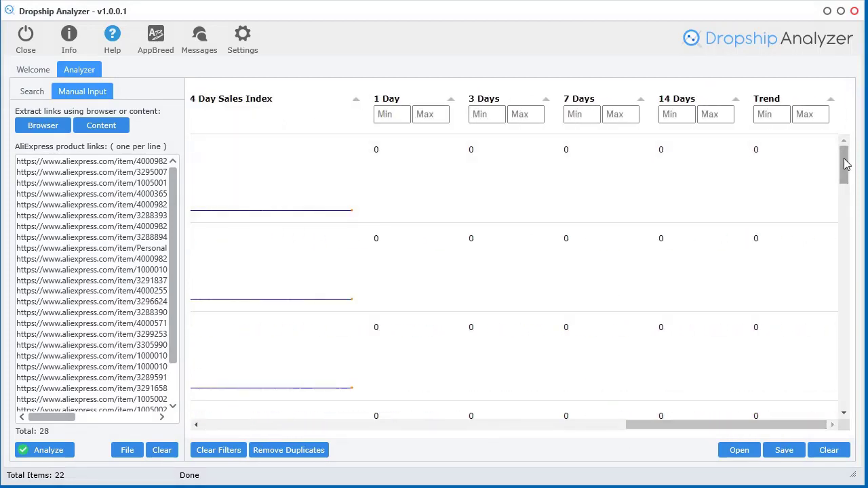
pyautogui.scroll(-5, 315, 374)
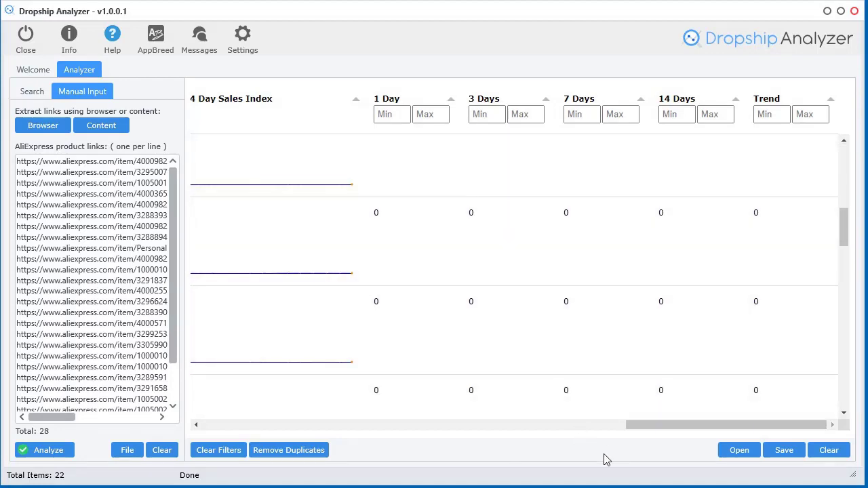
pyautogui.click(50, 127)
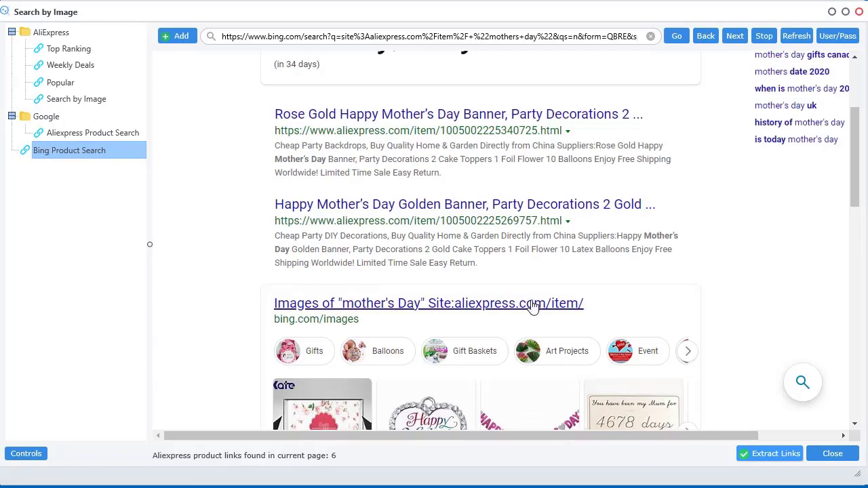
pyautogui.scroll(-5, 784, 271)
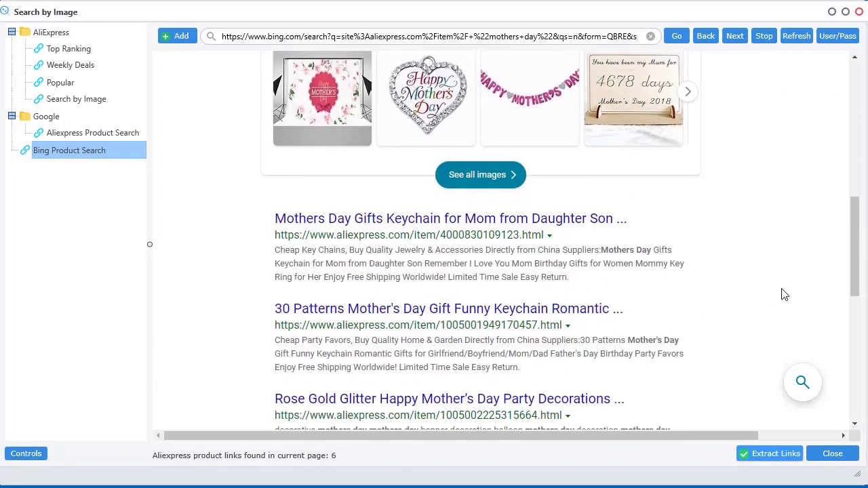
pyautogui.click(833, 454)
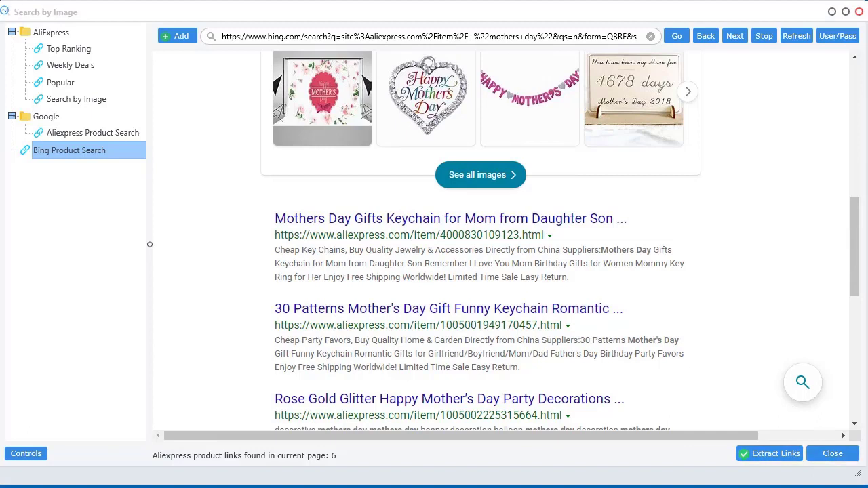
pyautogui.click(62, 222)
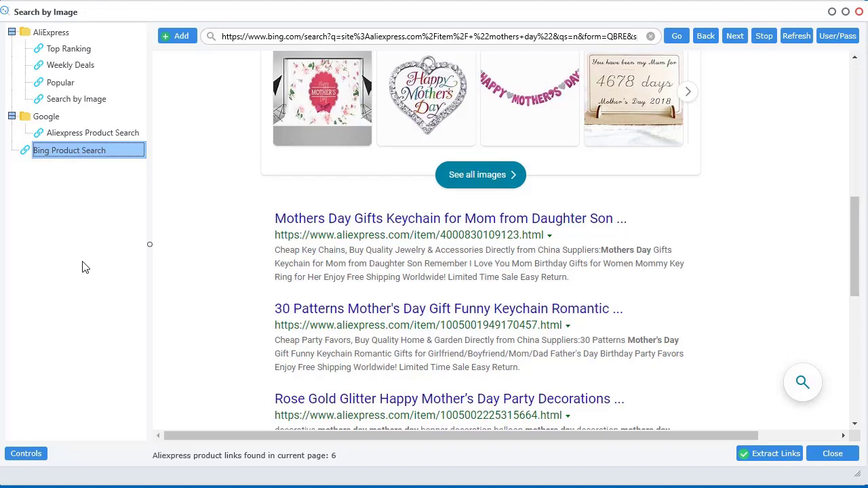
pyautogui.moveTo(855, 264); pyautogui.dragTo(853, 102)
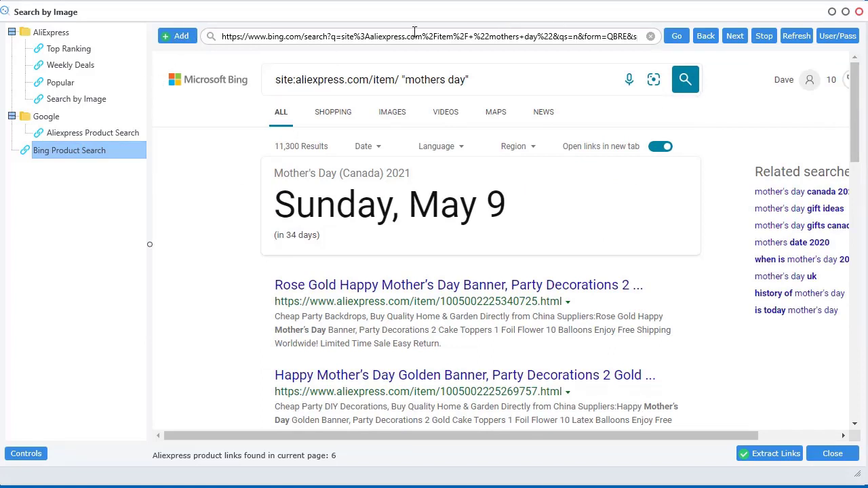
# Step: Bookmark the mothers day Bing search as 'Mothers day Mug Bing Search' in a new Bing folder
pyautogui.click(183, 38)
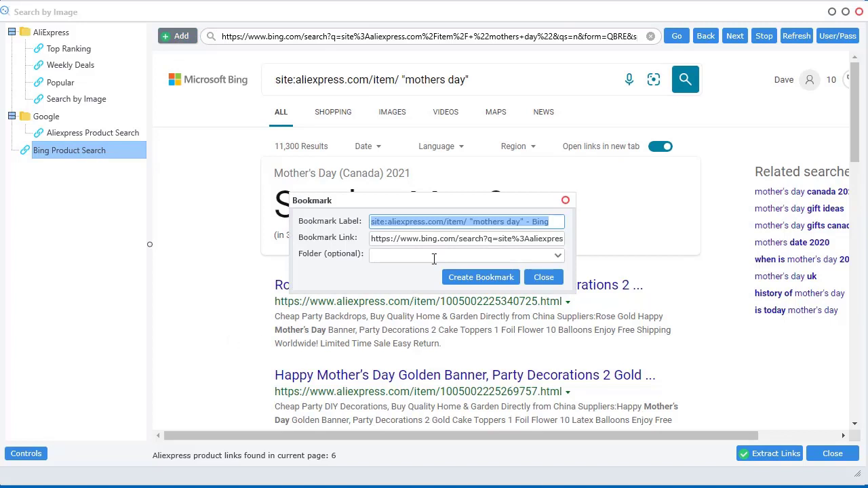
pyautogui.press('BackSpace')
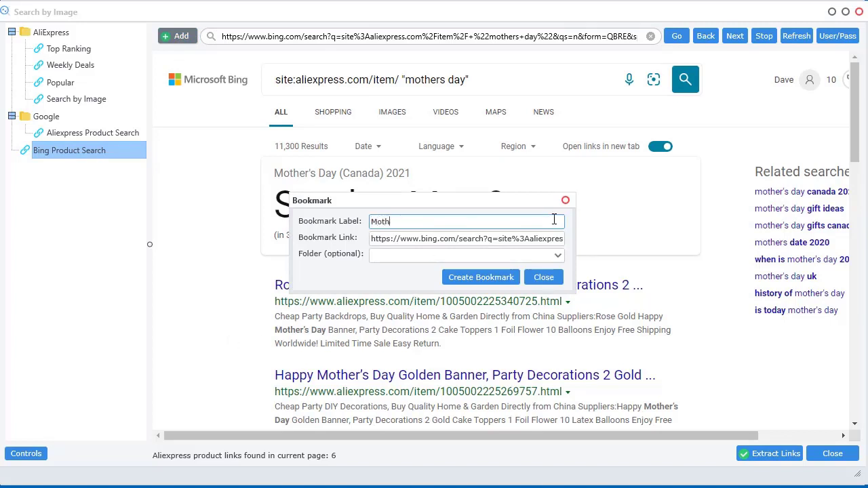
pyautogui.write('Mothers day Mug Bing Search')
pyautogui.click(390, 258)
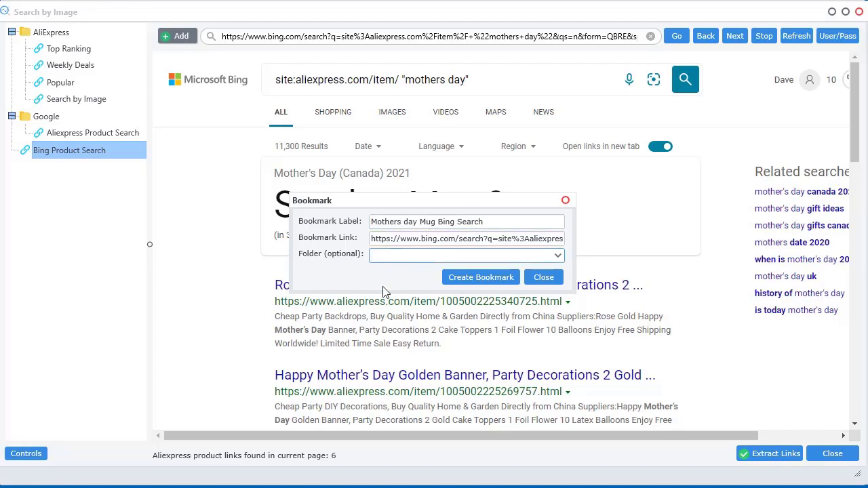
pyautogui.click(490, 280)
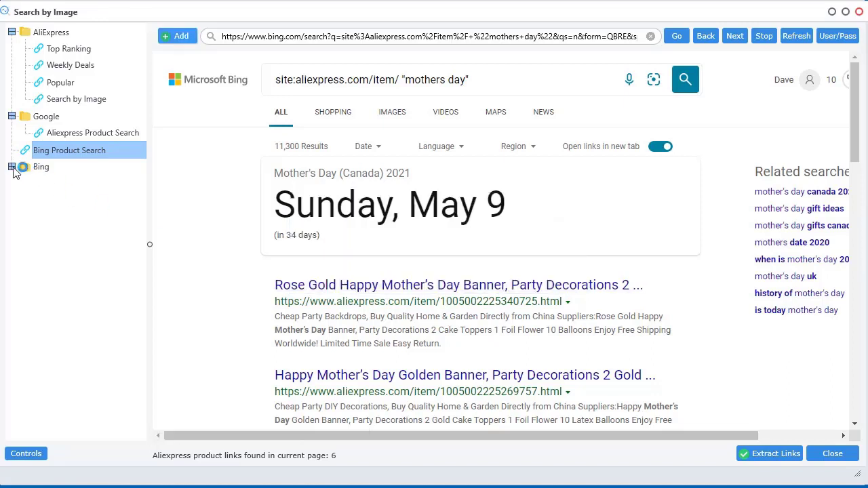
pyautogui.click(78, 188)
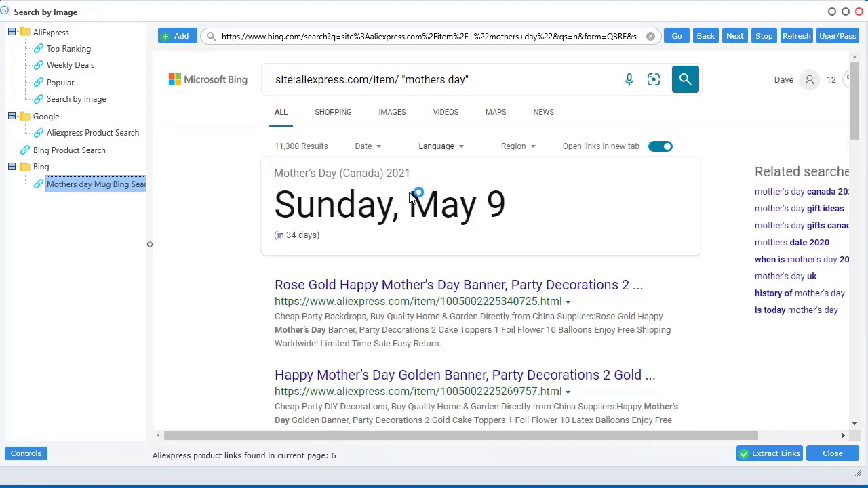
# Step: Move the Bing Product Search bookmark into the Bing folder and expand all folders
pyautogui.click(73, 153)
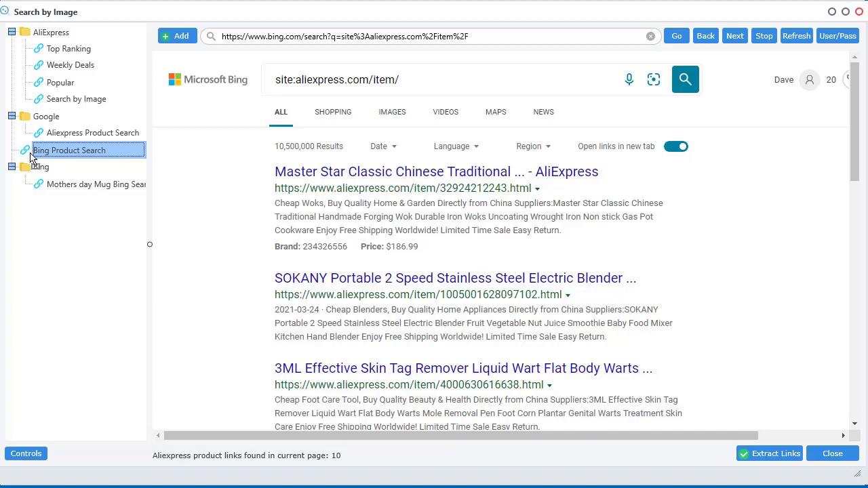
pyautogui.moveTo(30, 156); pyautogui.dragTo(35, 182)
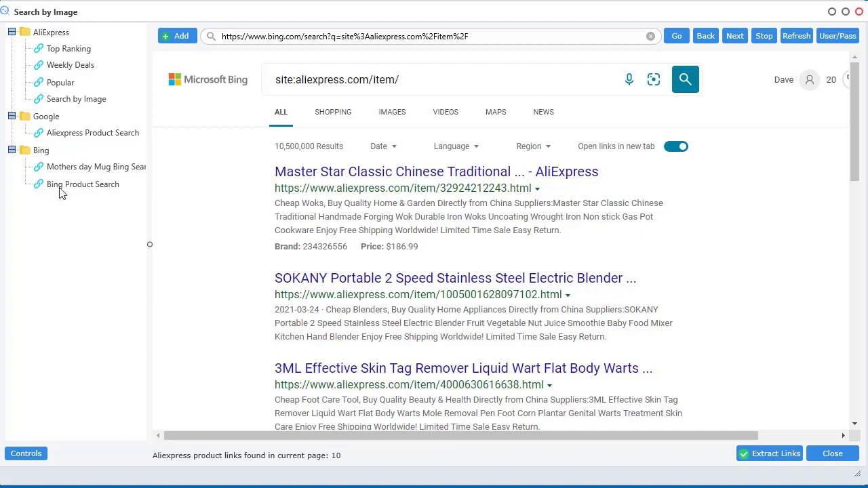
pyautogui.rightClick(58, 225)
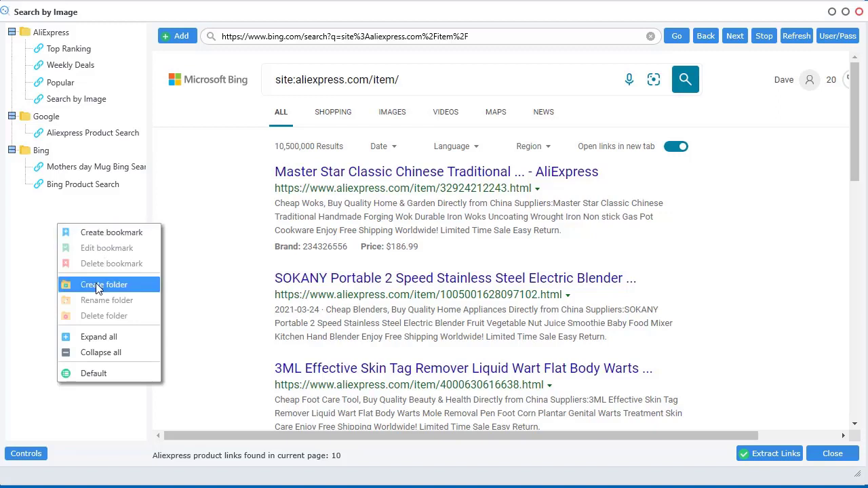
pyautogui.click(88, 339)
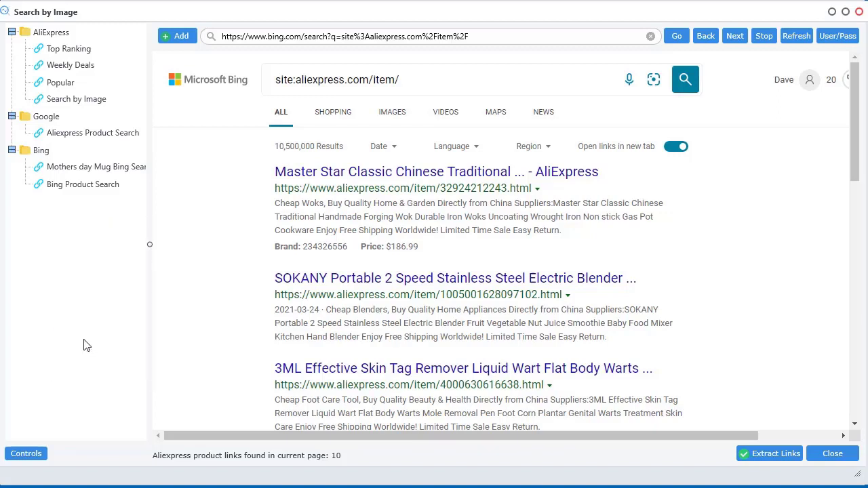
# Step: Collapse the bookmark tree to its three folders, then expand every folder again
pyautogui.rightClick(43, 273)
pyautogui.click(86, 400)
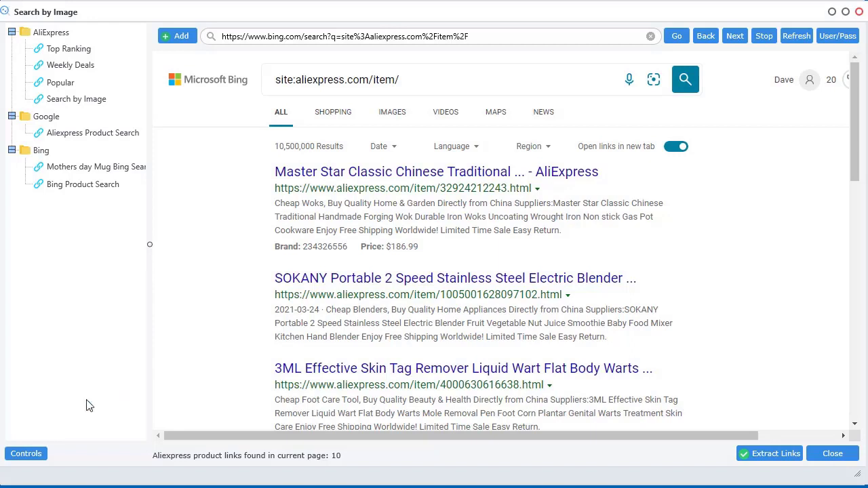
pyautogui.rightClick(39, 223)
pyautogui.click(74, 330)
pyautogui.rightClick(61, 203)
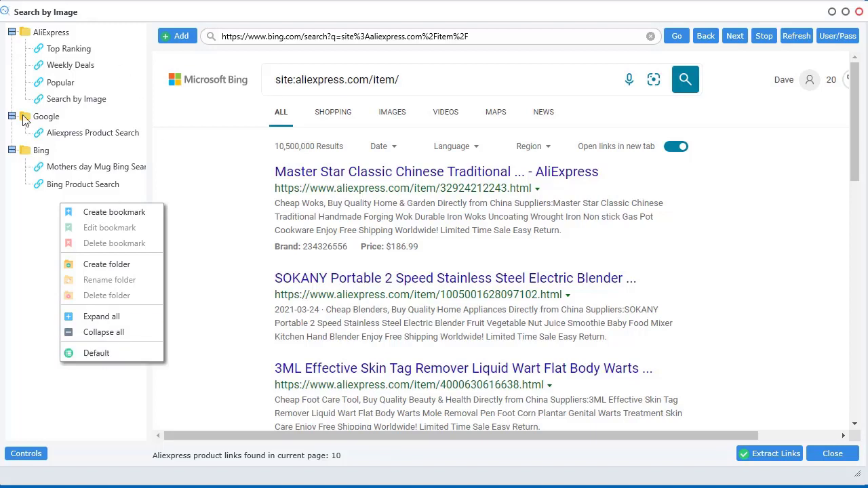
pyautogui.click(30, 243)
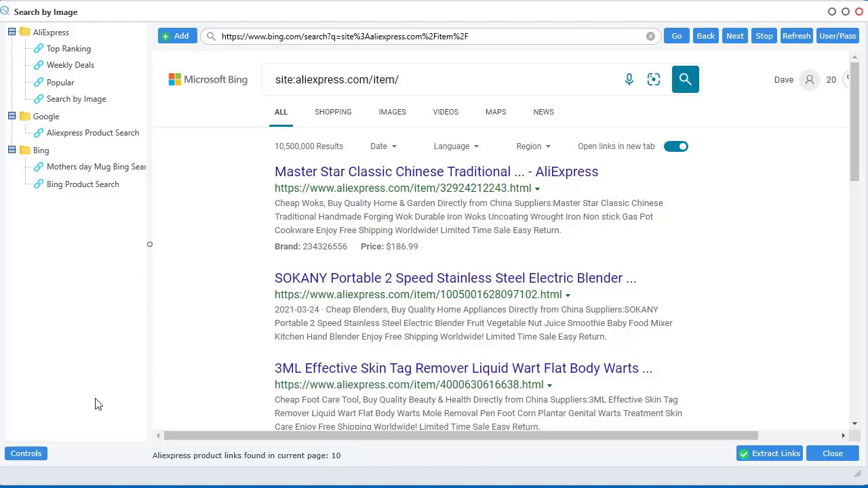
pyautogui.click(27, 455)
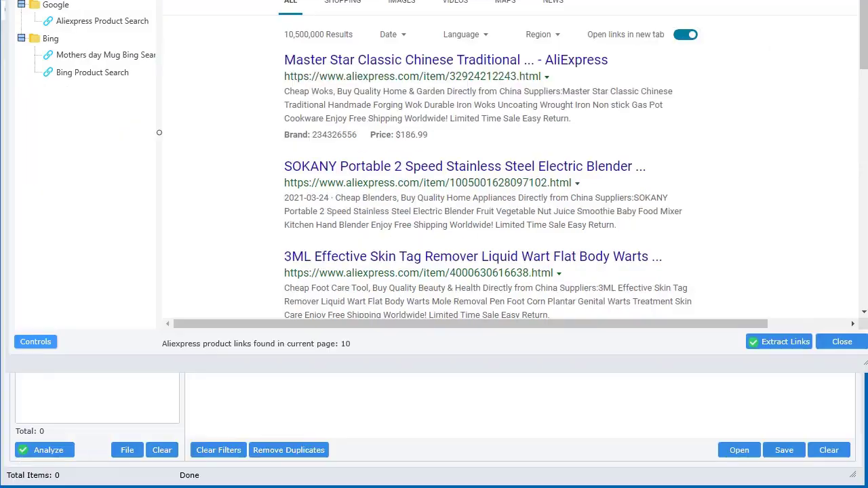
pyautogui.click(41, 342)
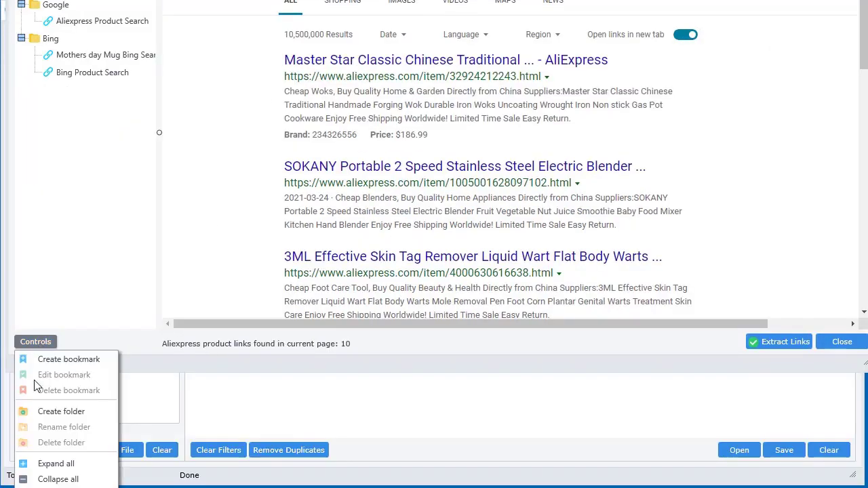
pyautogui.click(43, 127)
pyautogui.rightClick(42, 127)
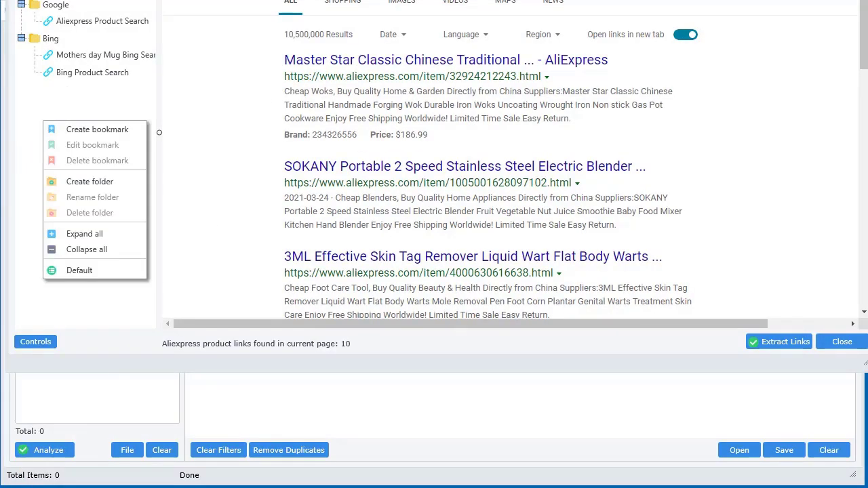
pyautogui.press('Escape')
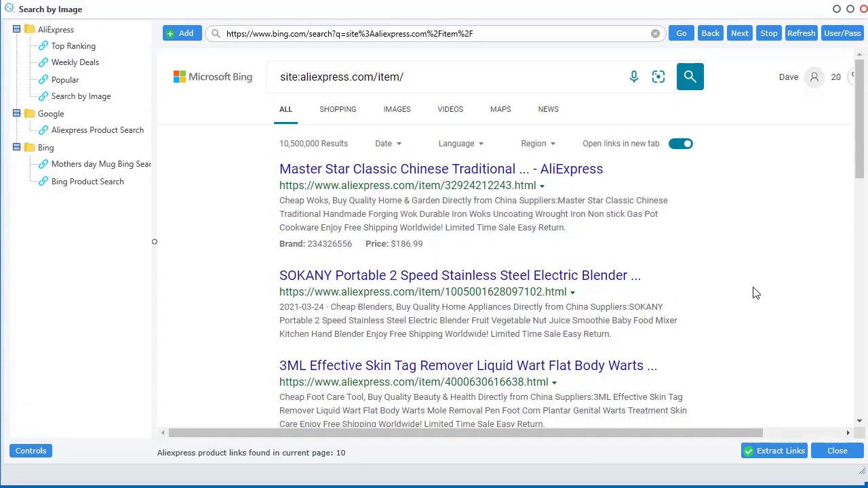
pyautogui.scroll(-3, 755, 292)
pyautogui.scroll(3, 754, 288)
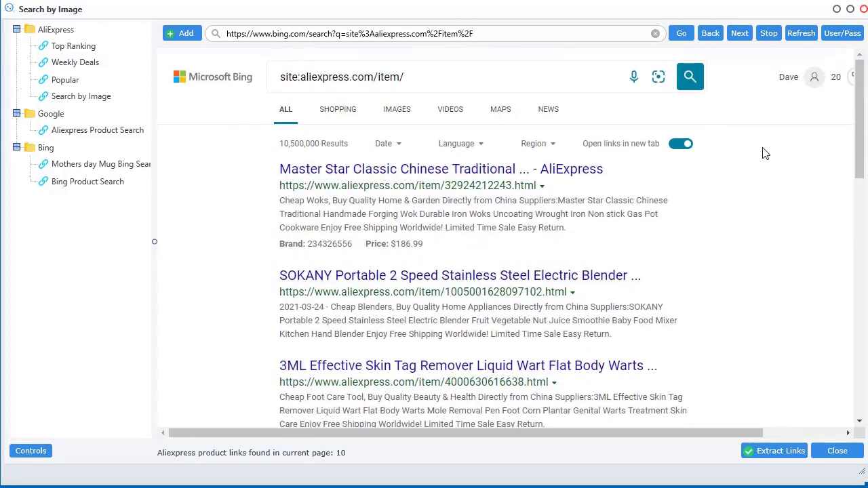